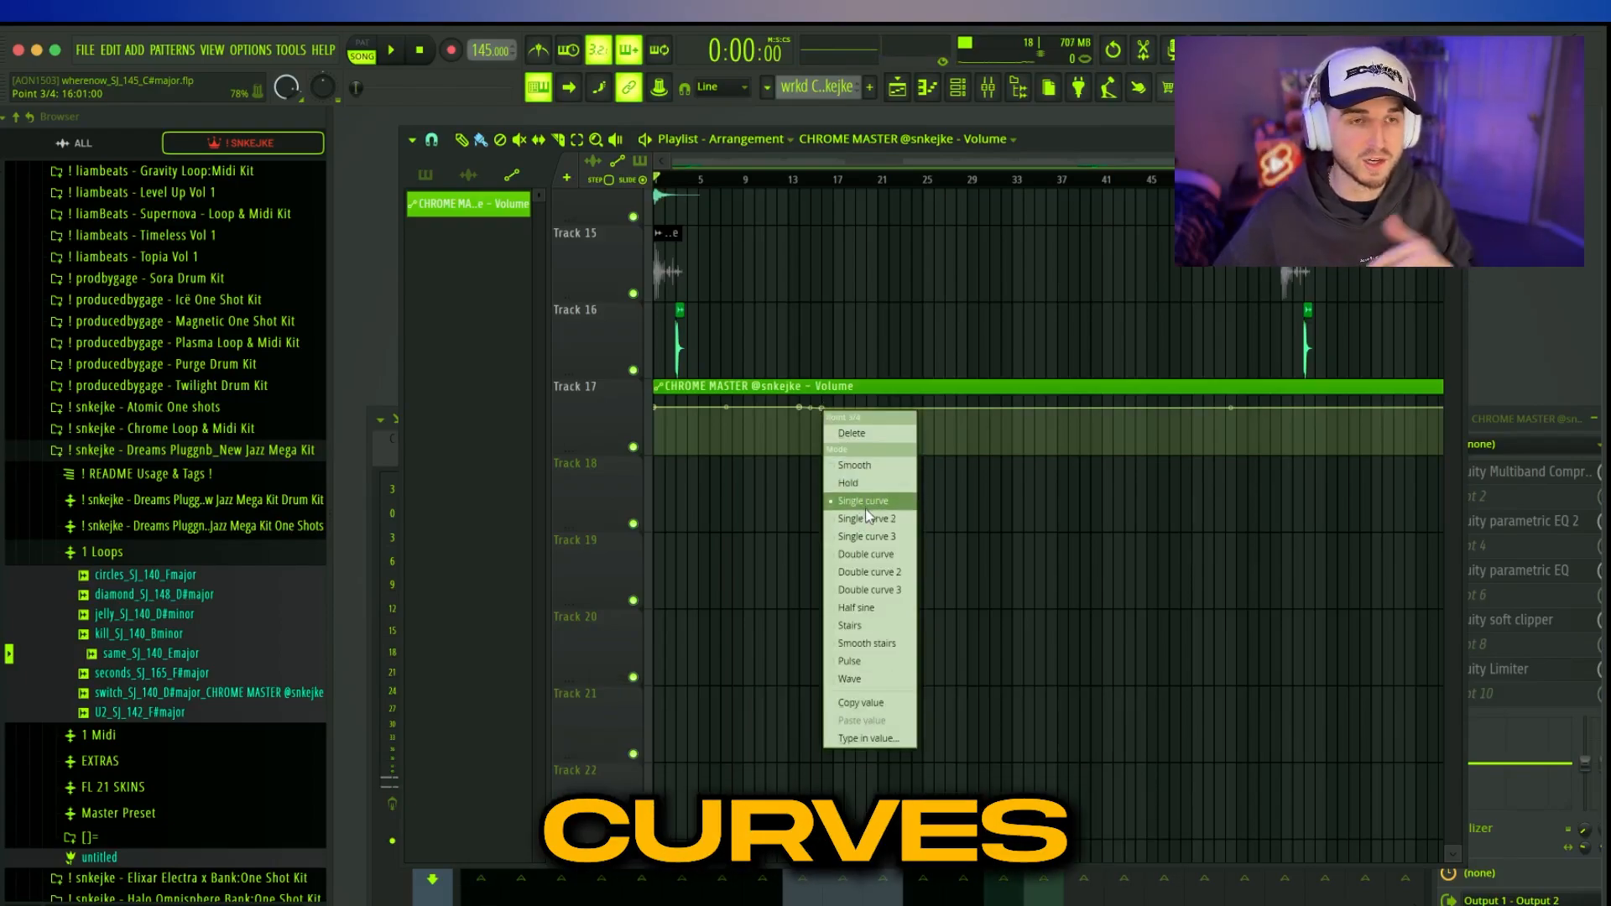
# - Add a point near bar 21 to the Track 17 volume automation clip, lower it to about 36%, and set its curve mode to Smooth
pyautogui.click(898, 362)
pyautogui.rightClick(876, 406)
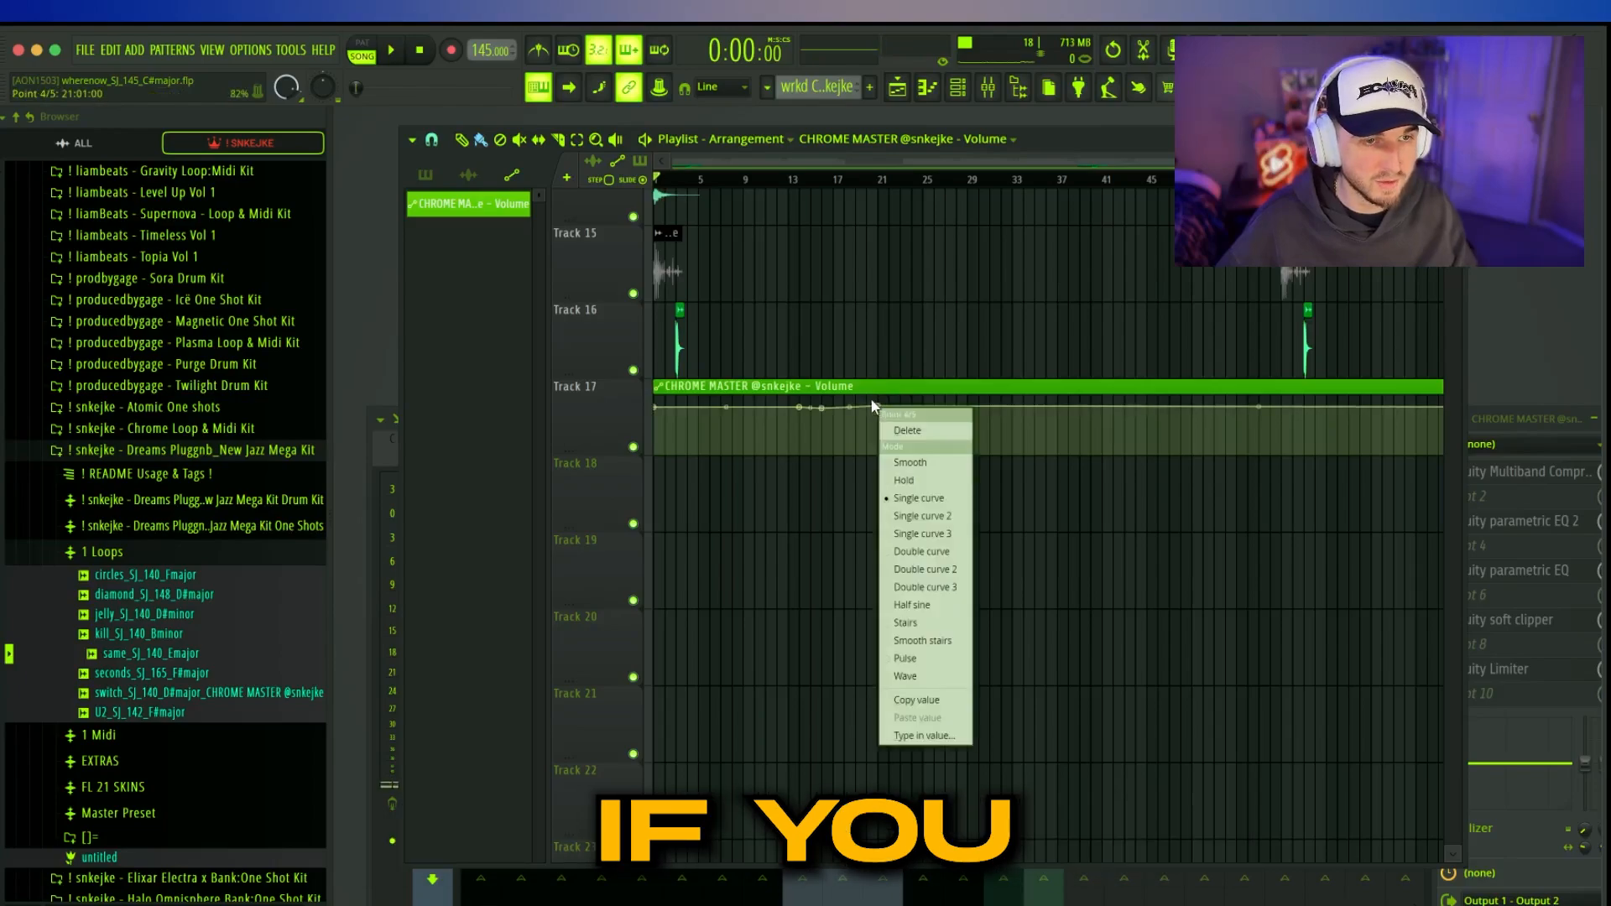
pyautogui.click(884, 404)
pyautogui.moveTo(882, 408); pyautogui.dragTo(881, 435)
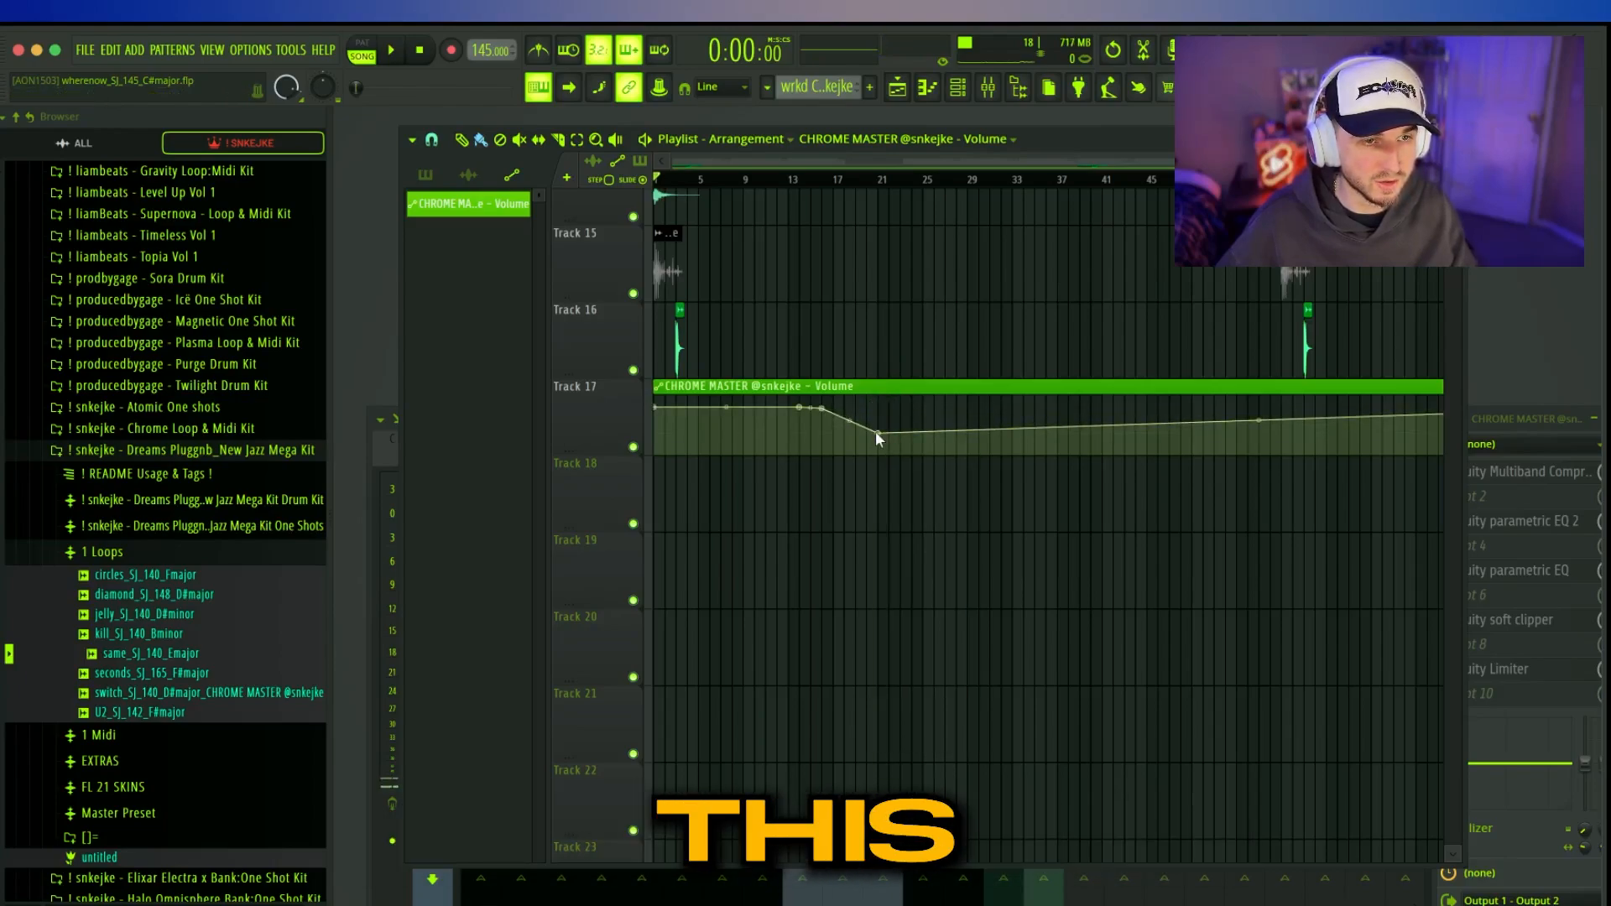
pyautogui.rightClick(878, 430)
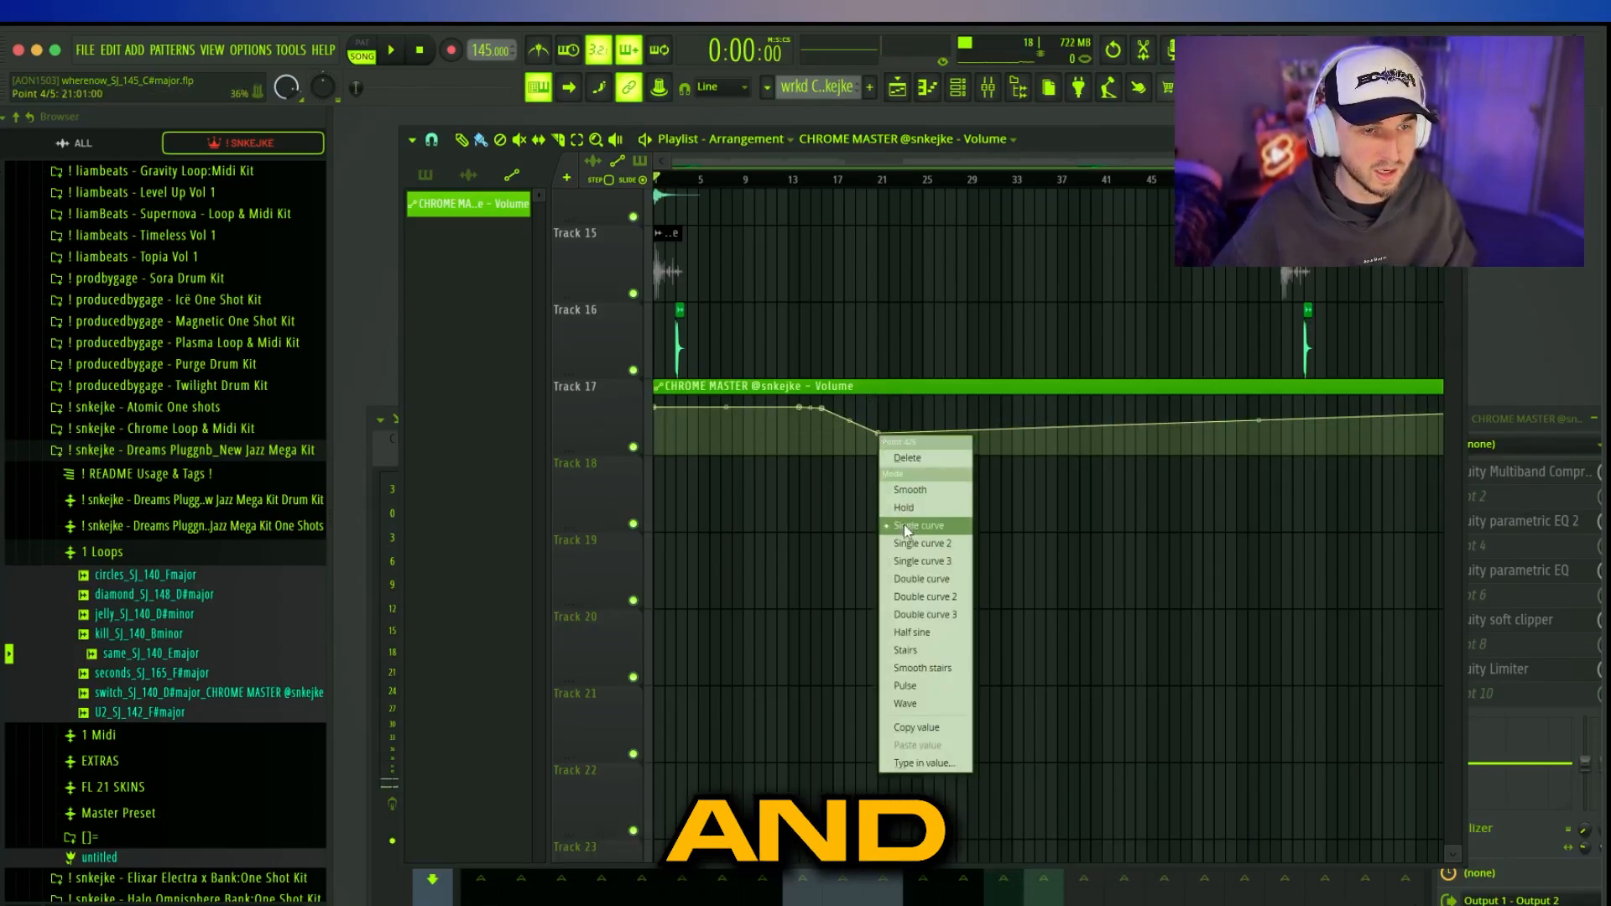
pyautogui.click(910, 490)
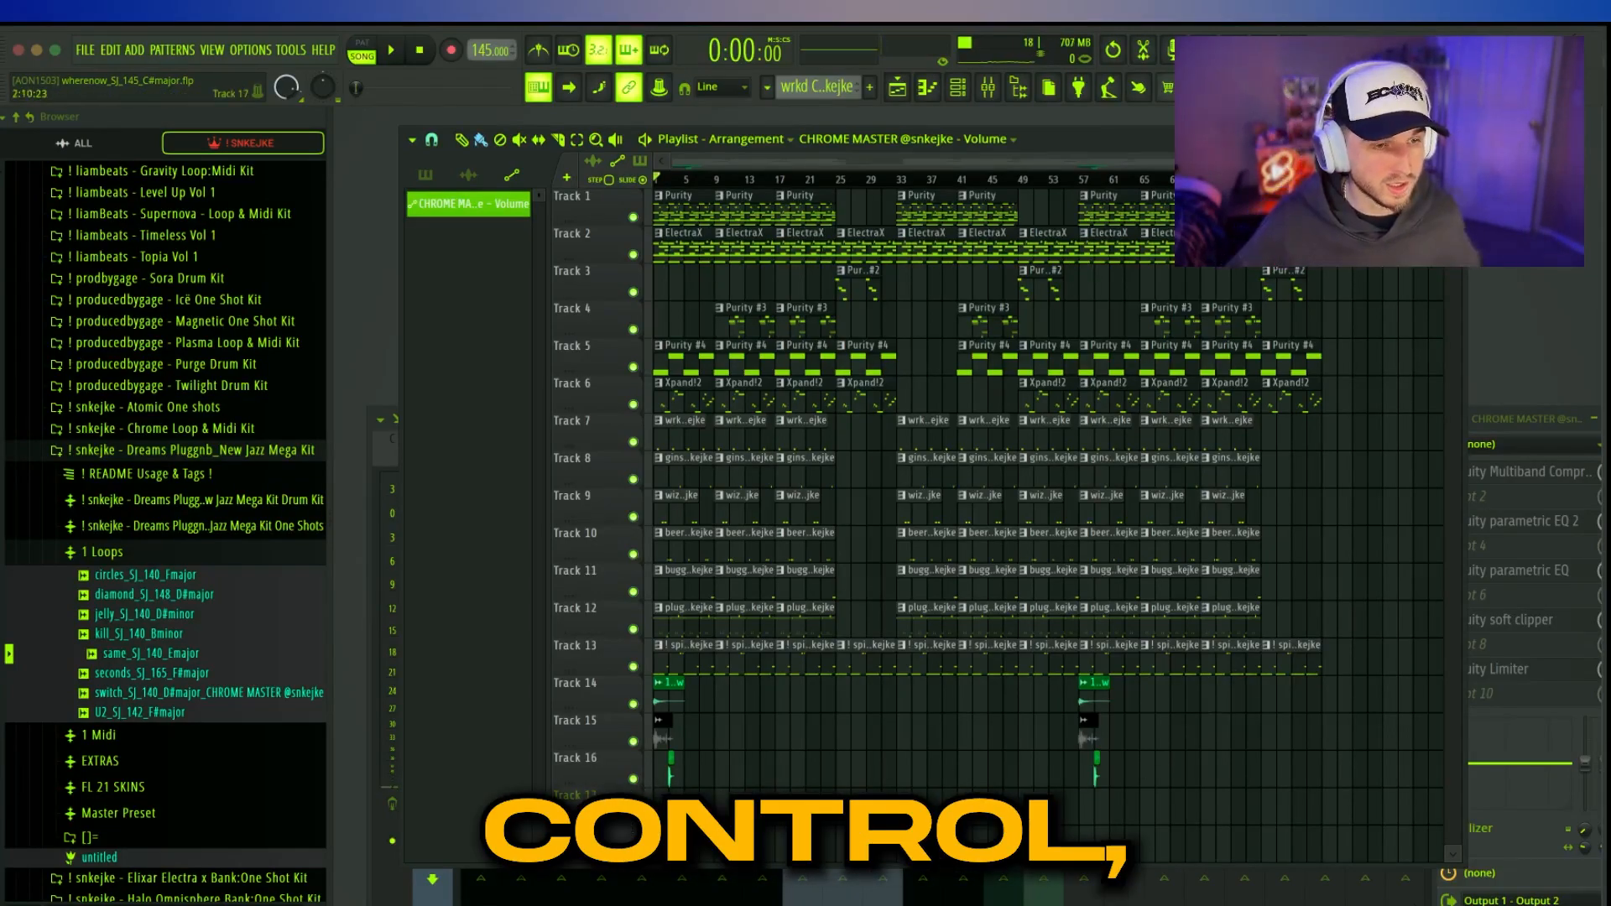
# - Select all clips in the arrangement and try to move them along the timeline together
pyautogui.moveTo(667, 832); pyautogui.dragTo(1389, 192)
pyautogui.moveTo(1101, 210)
pyautogui.mouseDown()
pyautogui.moveTo(1298, 210)
pyautogui.moveTo(1104, 210)
pyautogui.moveTo(1256, 210)
pyautogui.mouseUp()
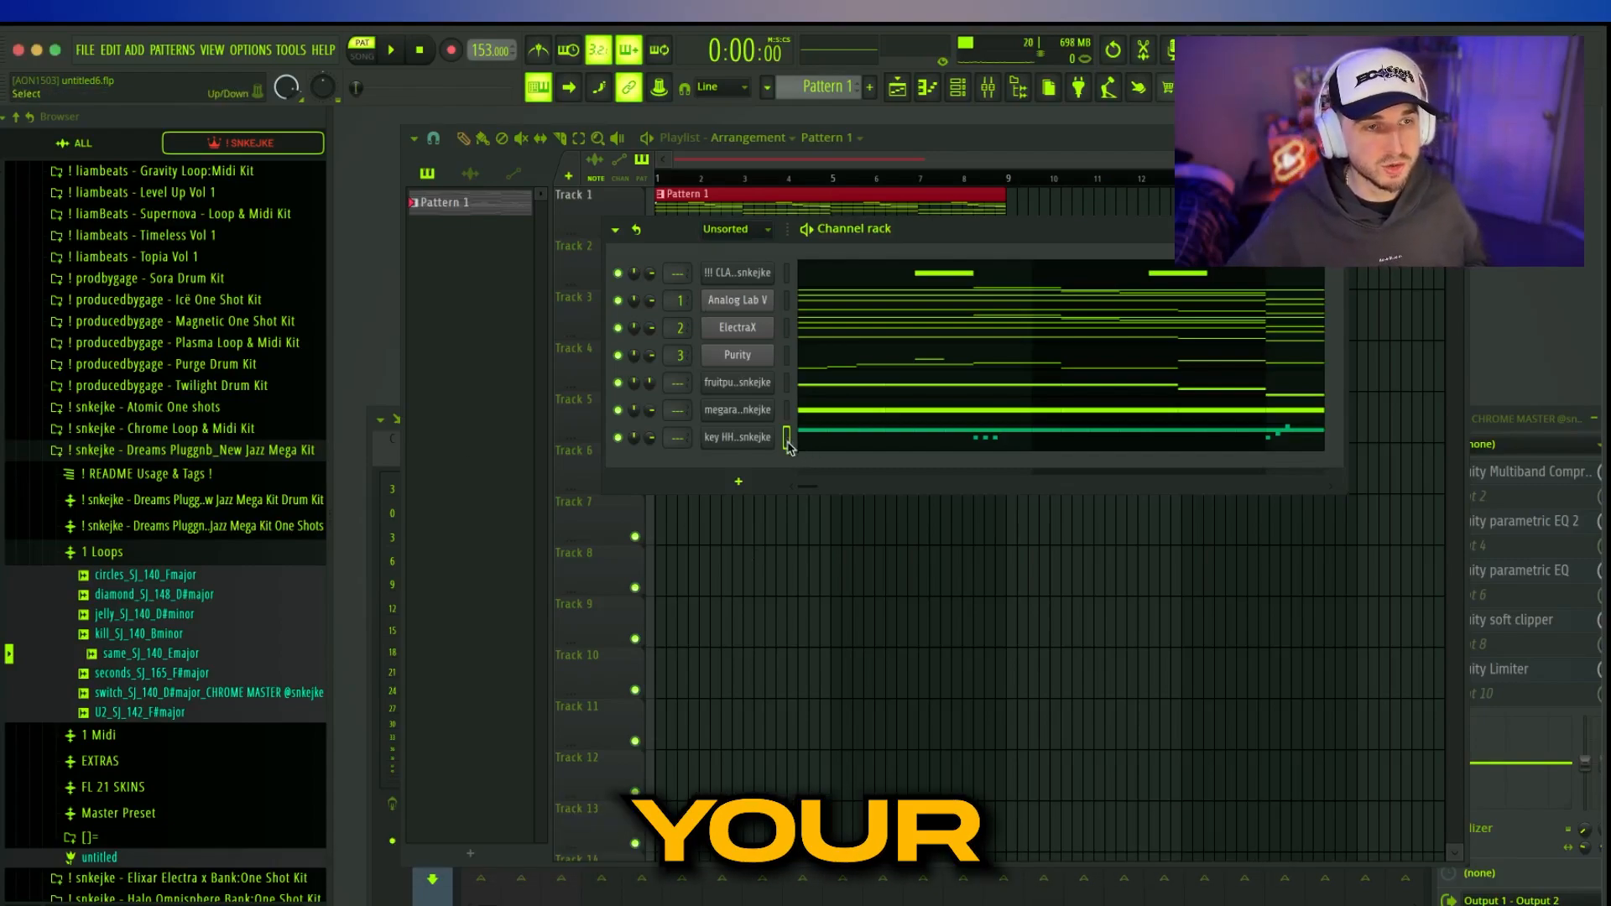
# - Clone the selected channel in the channel rack
pyautogui.hotkey('alt', 'c')
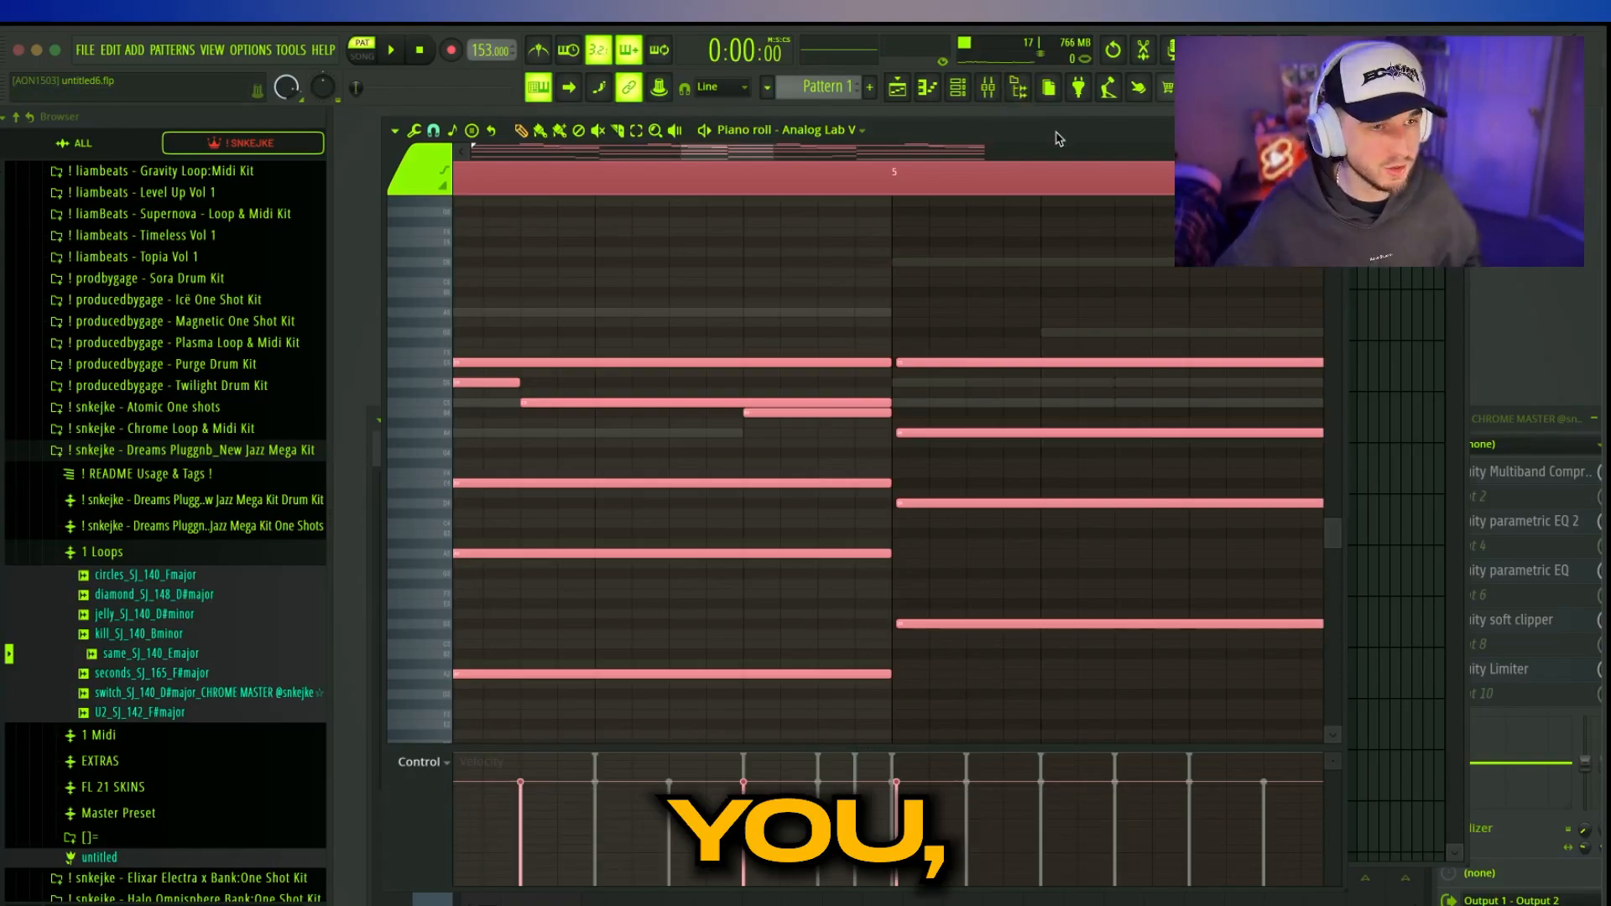
# - Quantize the selected Analog Lab V notes in the piano roll
pyautogui.hotkey('alt', 'q')
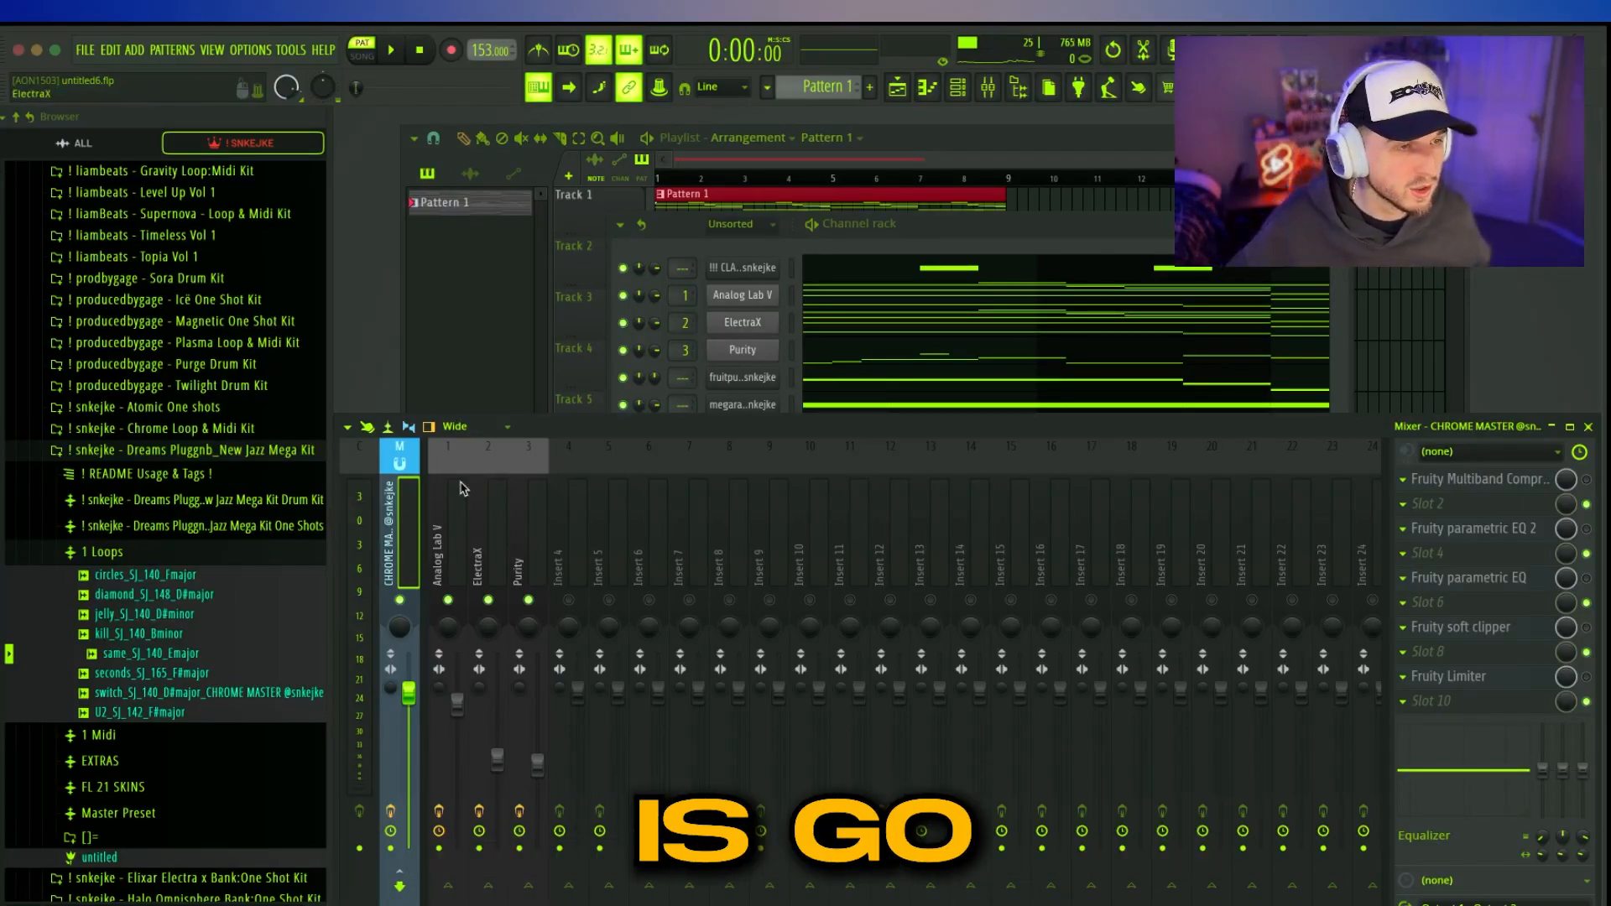
# - Save the CHROME MASTER mixer track's current state as a preset
pyautogui.rightClick(407, 467)
pyautogui.moveTo(503, 499)
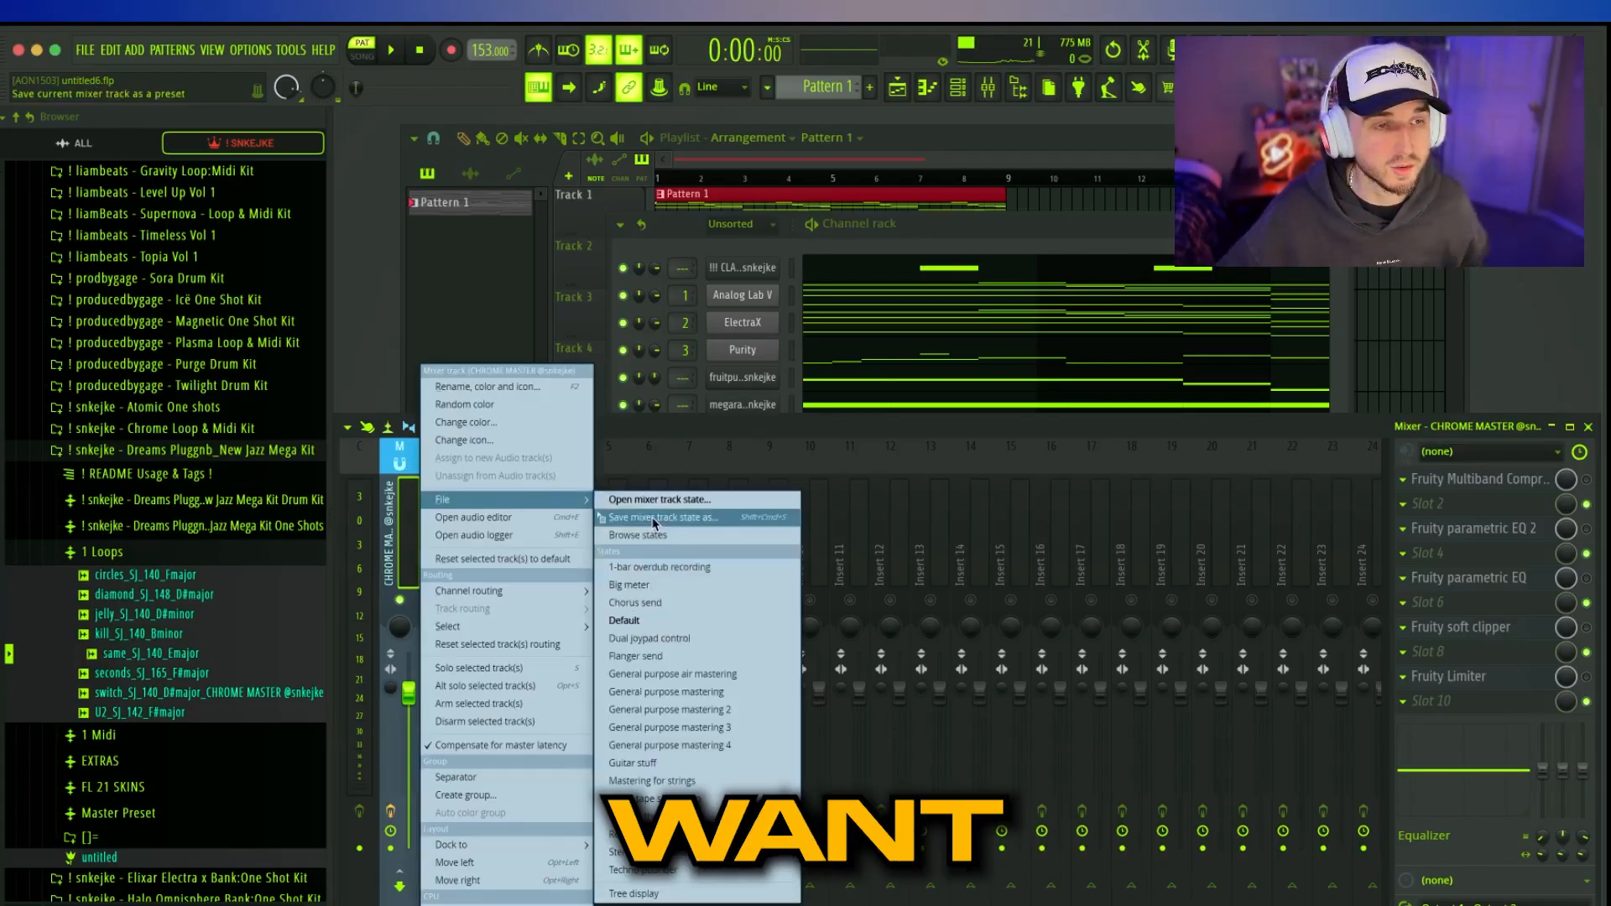
pyautogui.click(654, 518)
pyautogui.moveTo(455, 527); pyautogui.dragTo(529, 460)
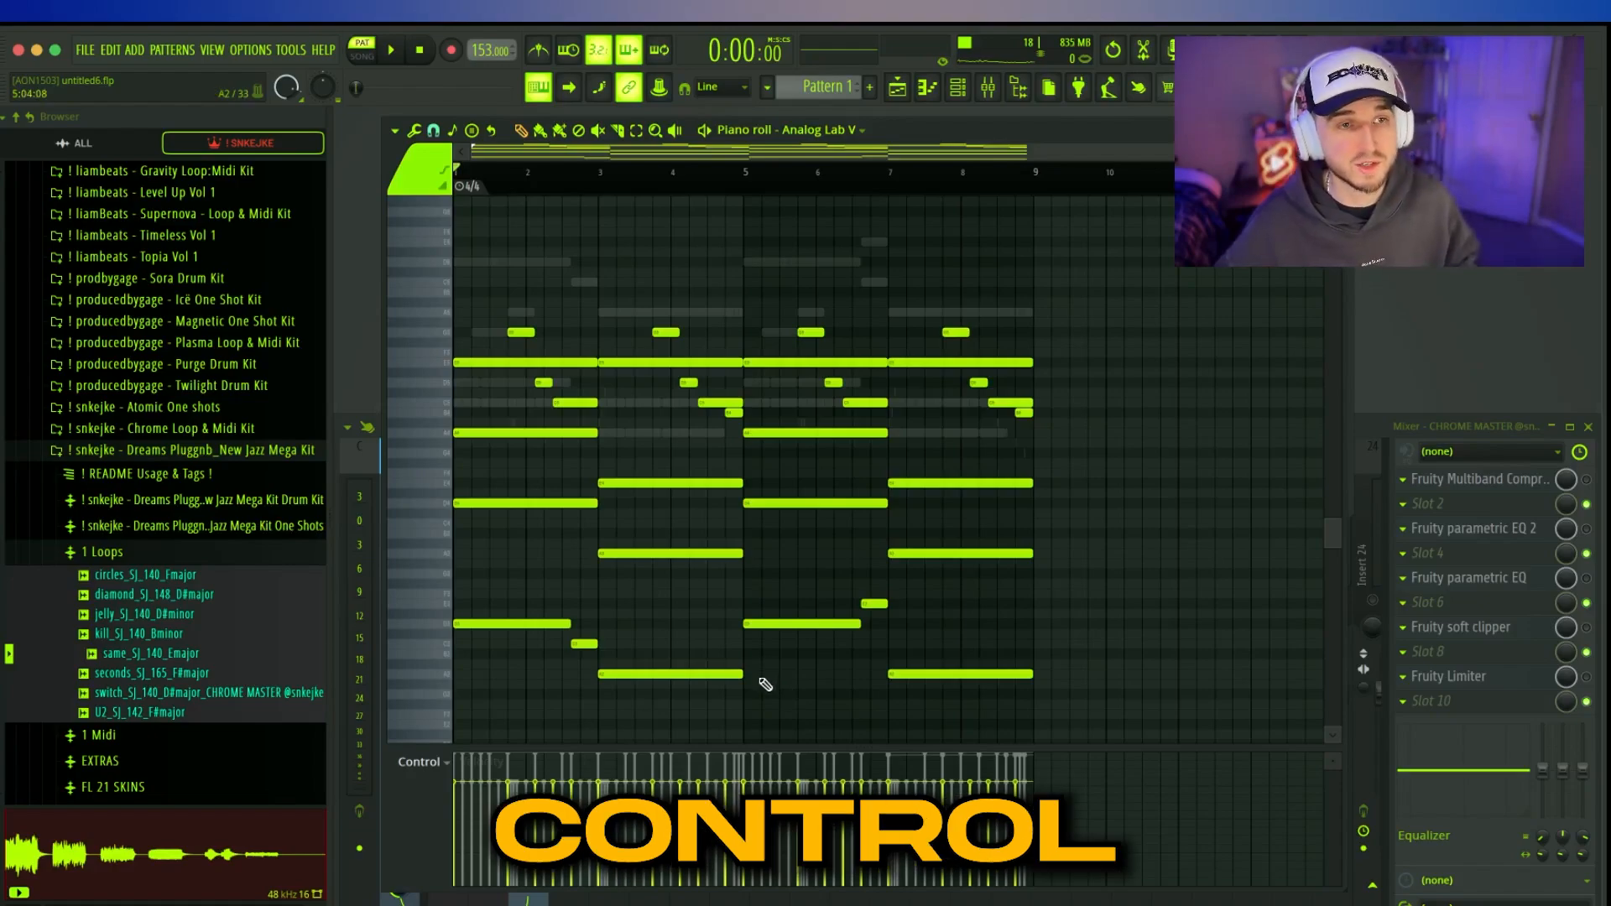
# - Select all notes in the Analog Lab V piano roll
pyautogui.hotkey('ctrl', 'a')
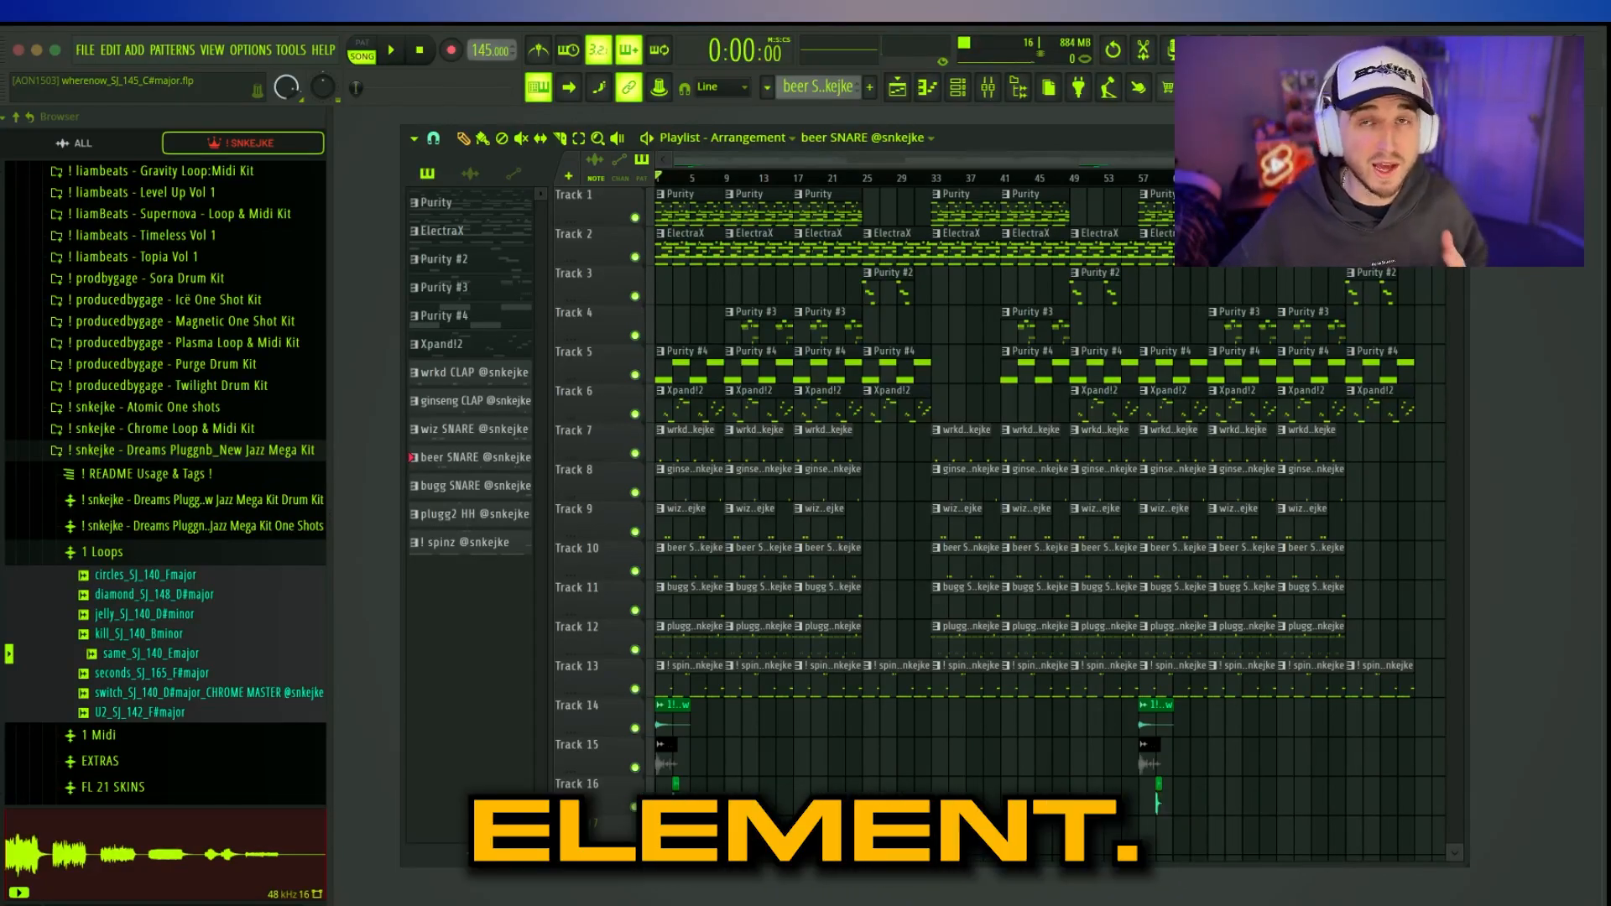
# - Mute the first Purity clip on Track 1 and undo the mute
pyautogui.click(687, 214)
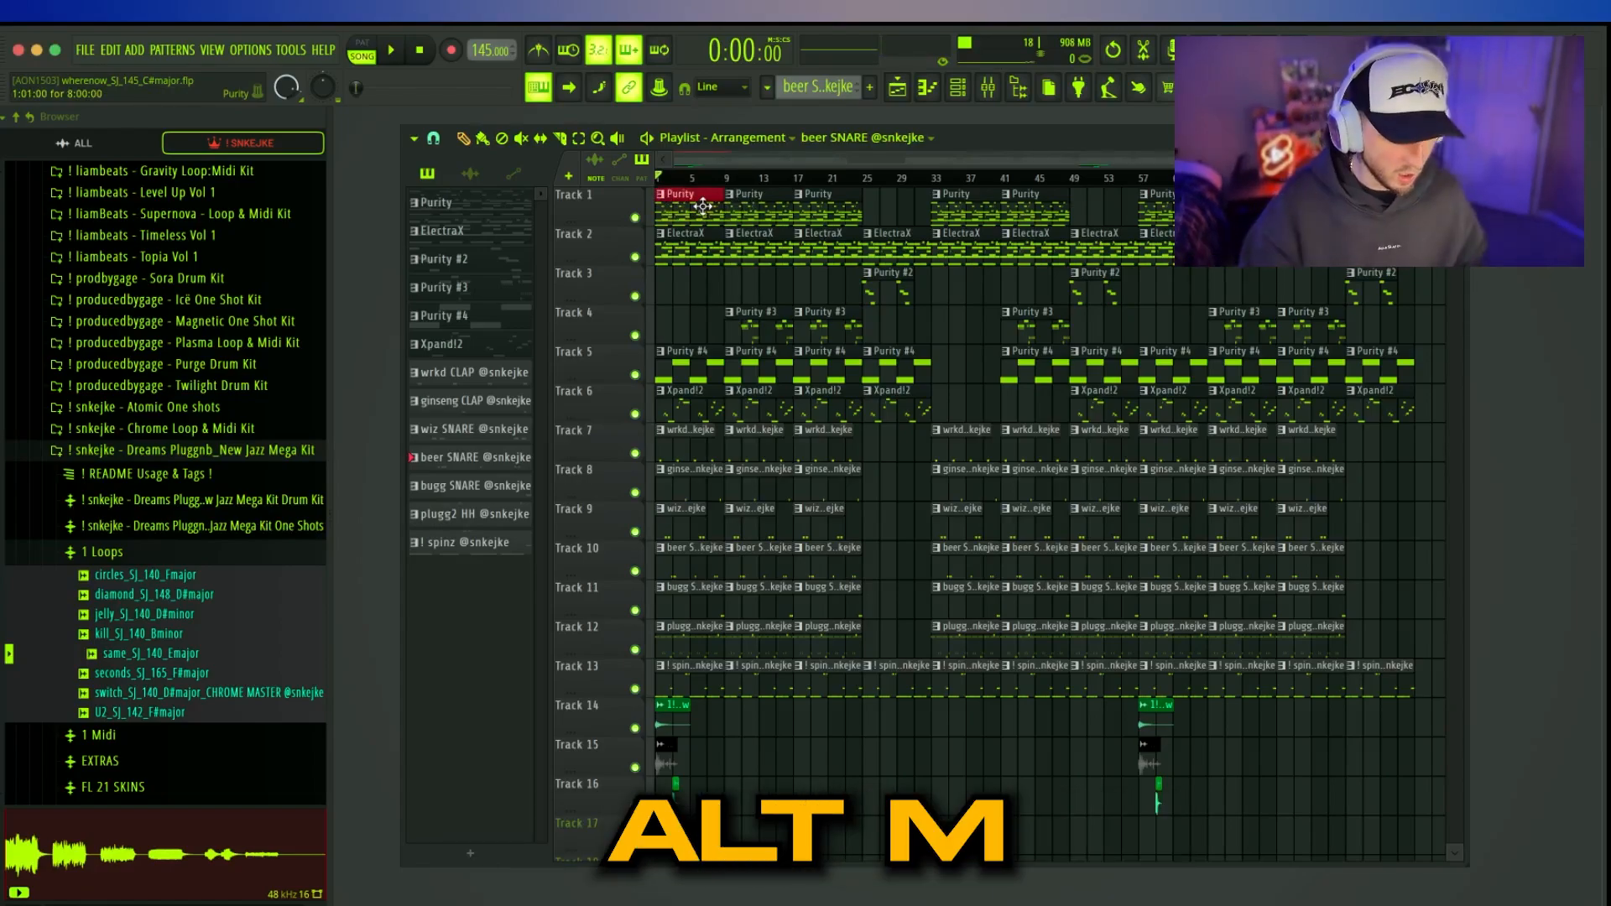
pyautogui.hotkey('alt', 'm')
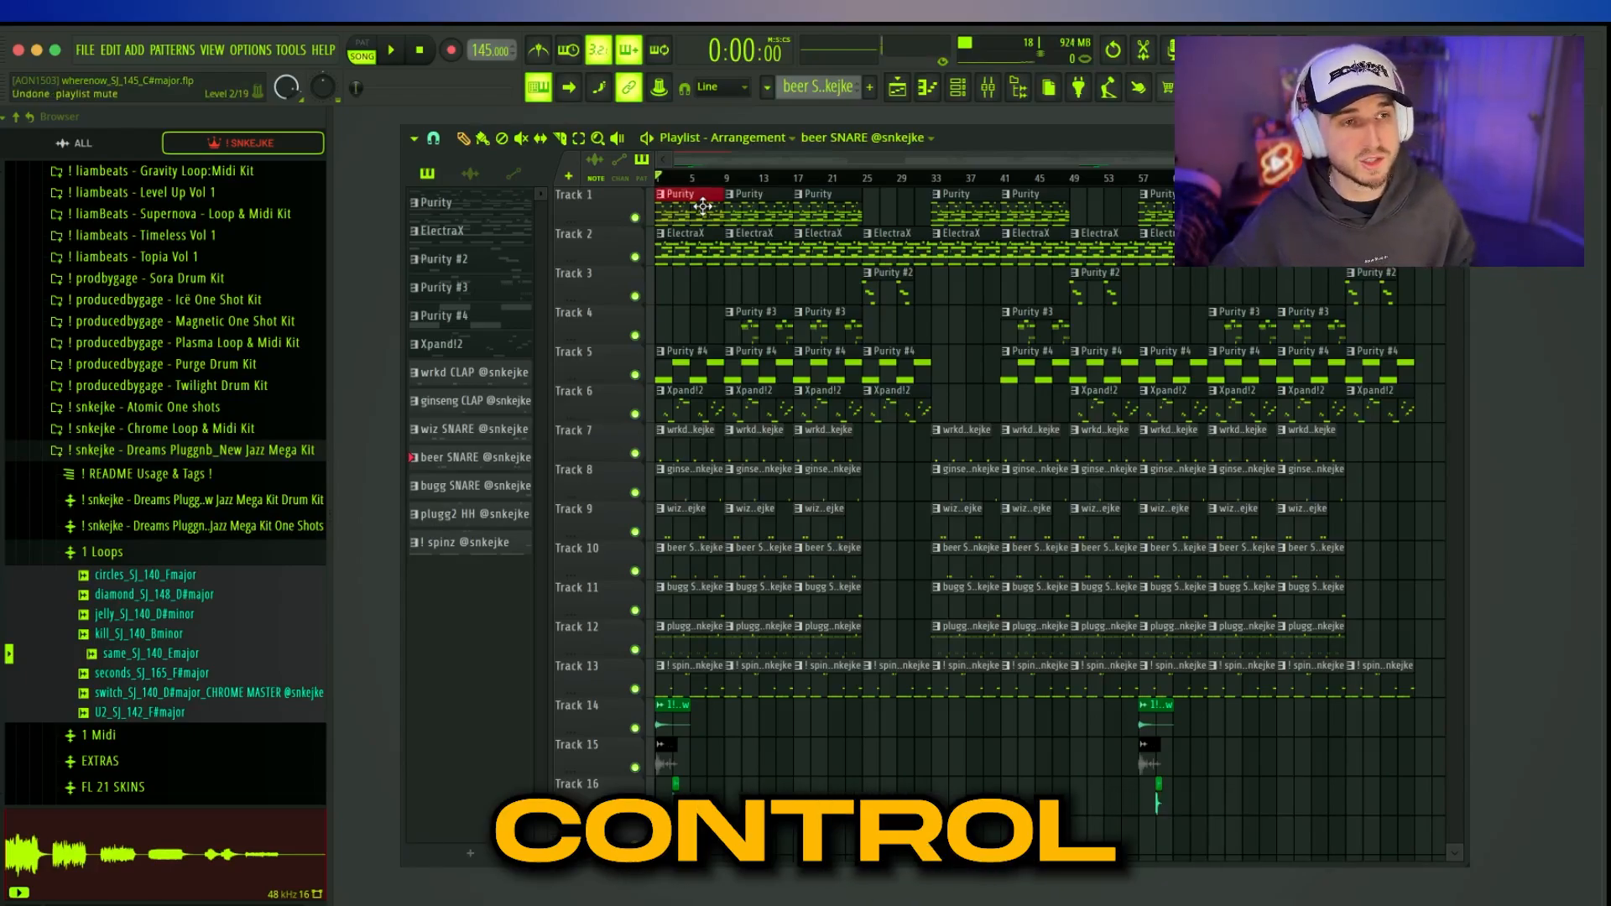
pyautogui.hotkey('ctrl', 'z')
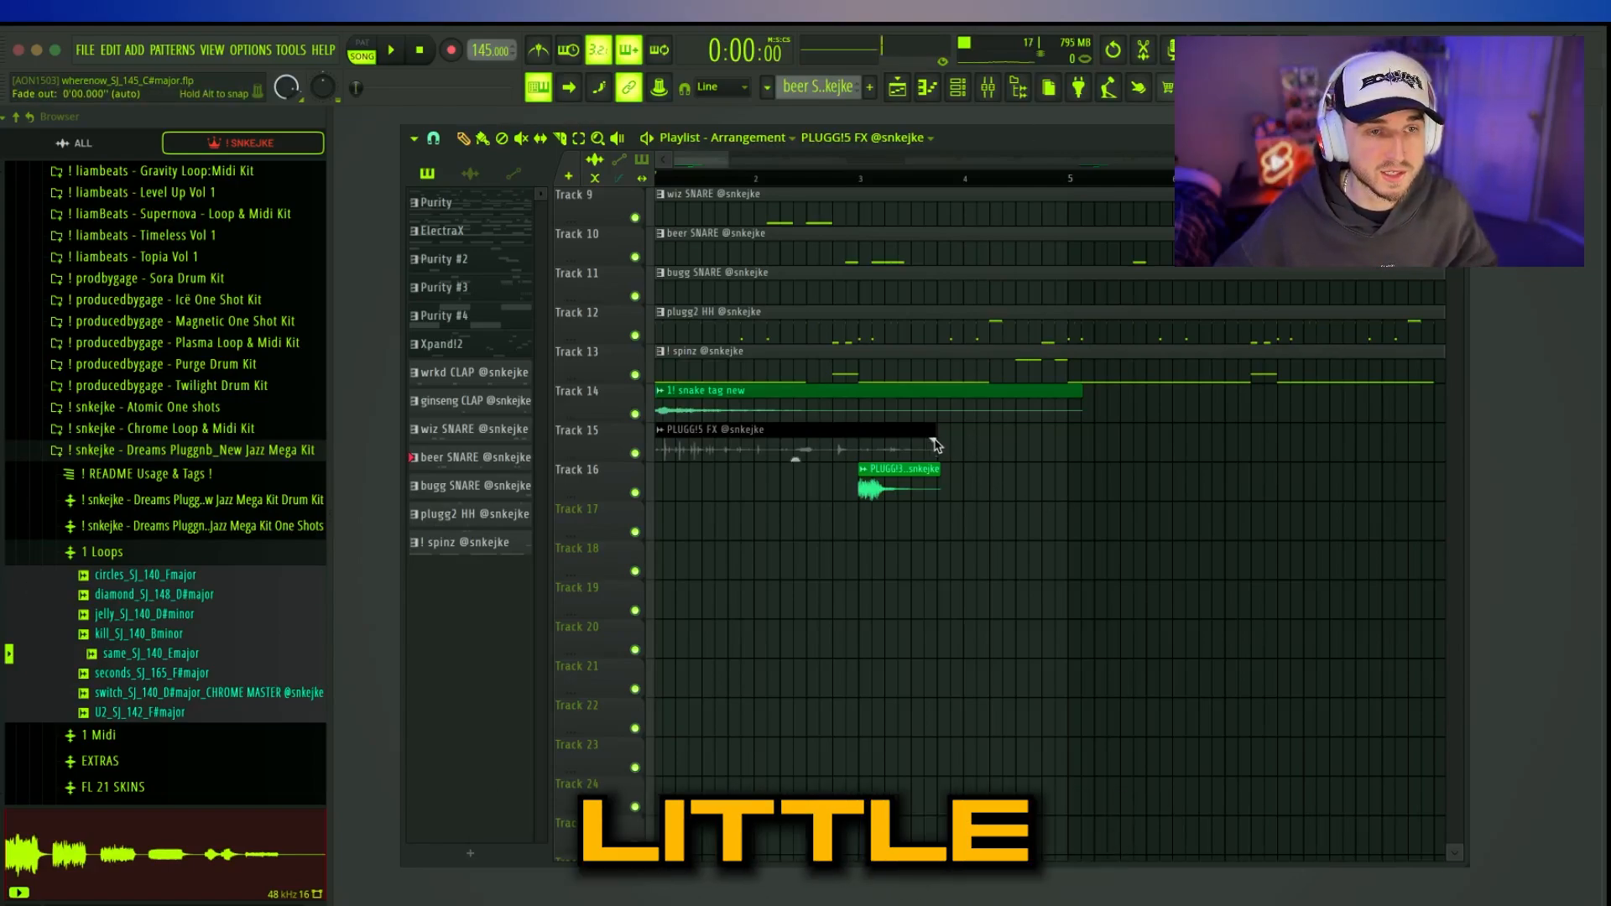
# - Fade out the end of the PLUGG!5 FX clip on Track 15 and adjust the clip's gain
pyautogui.moveTo(936, 444); pyautogui.dragTo(879, 446)
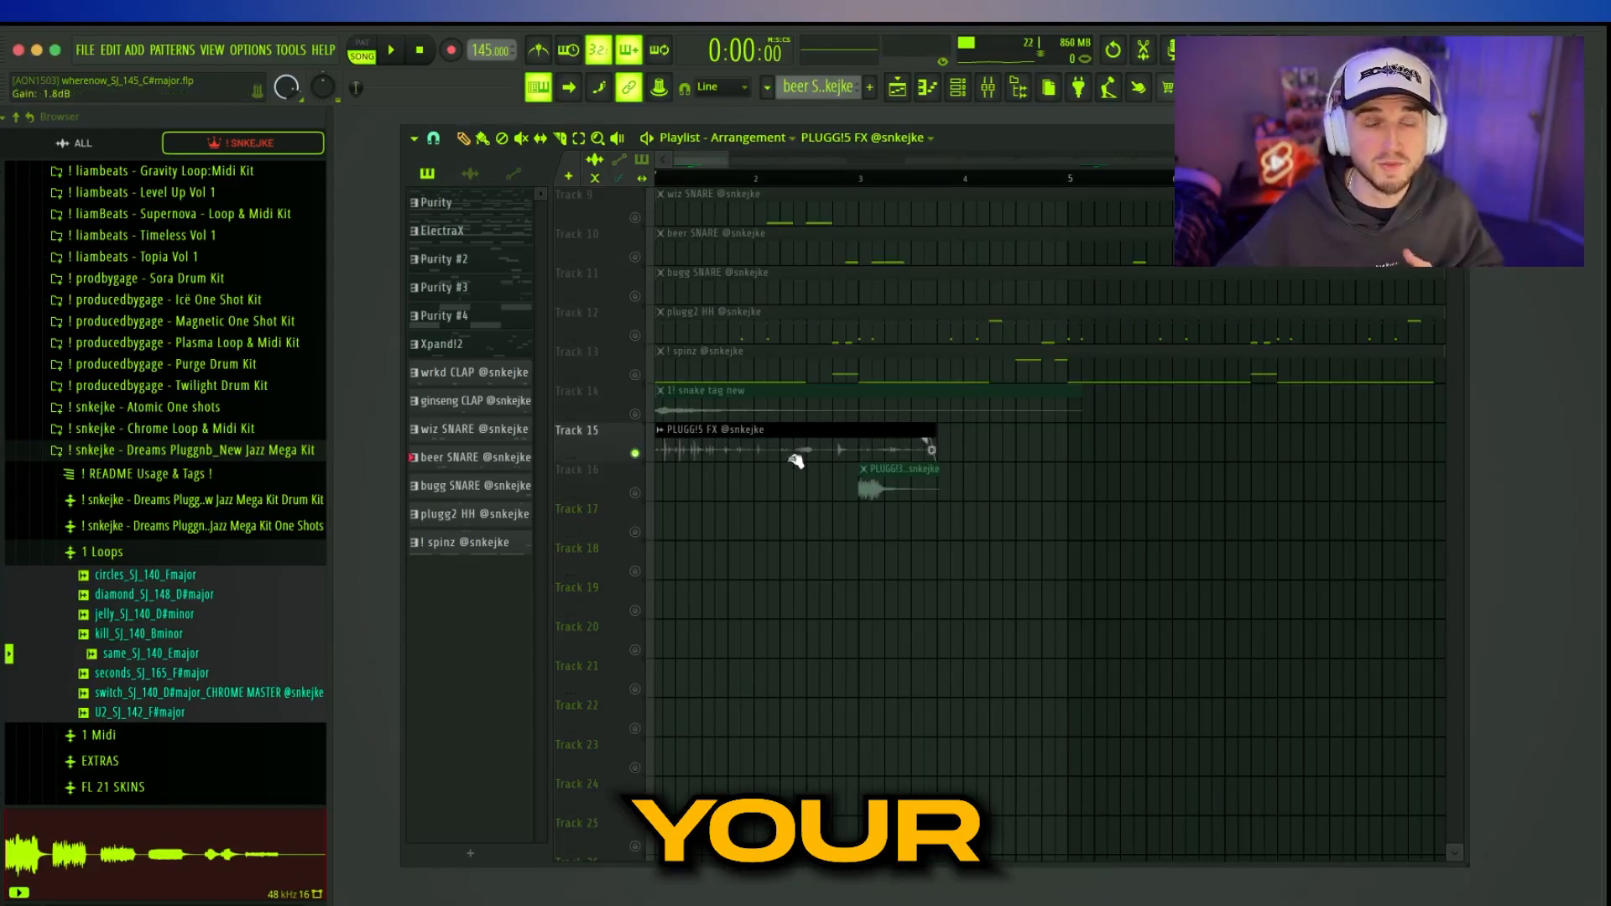
pyautogui.moveTo(796, 457); pyautogui.dragTo(795, 450)
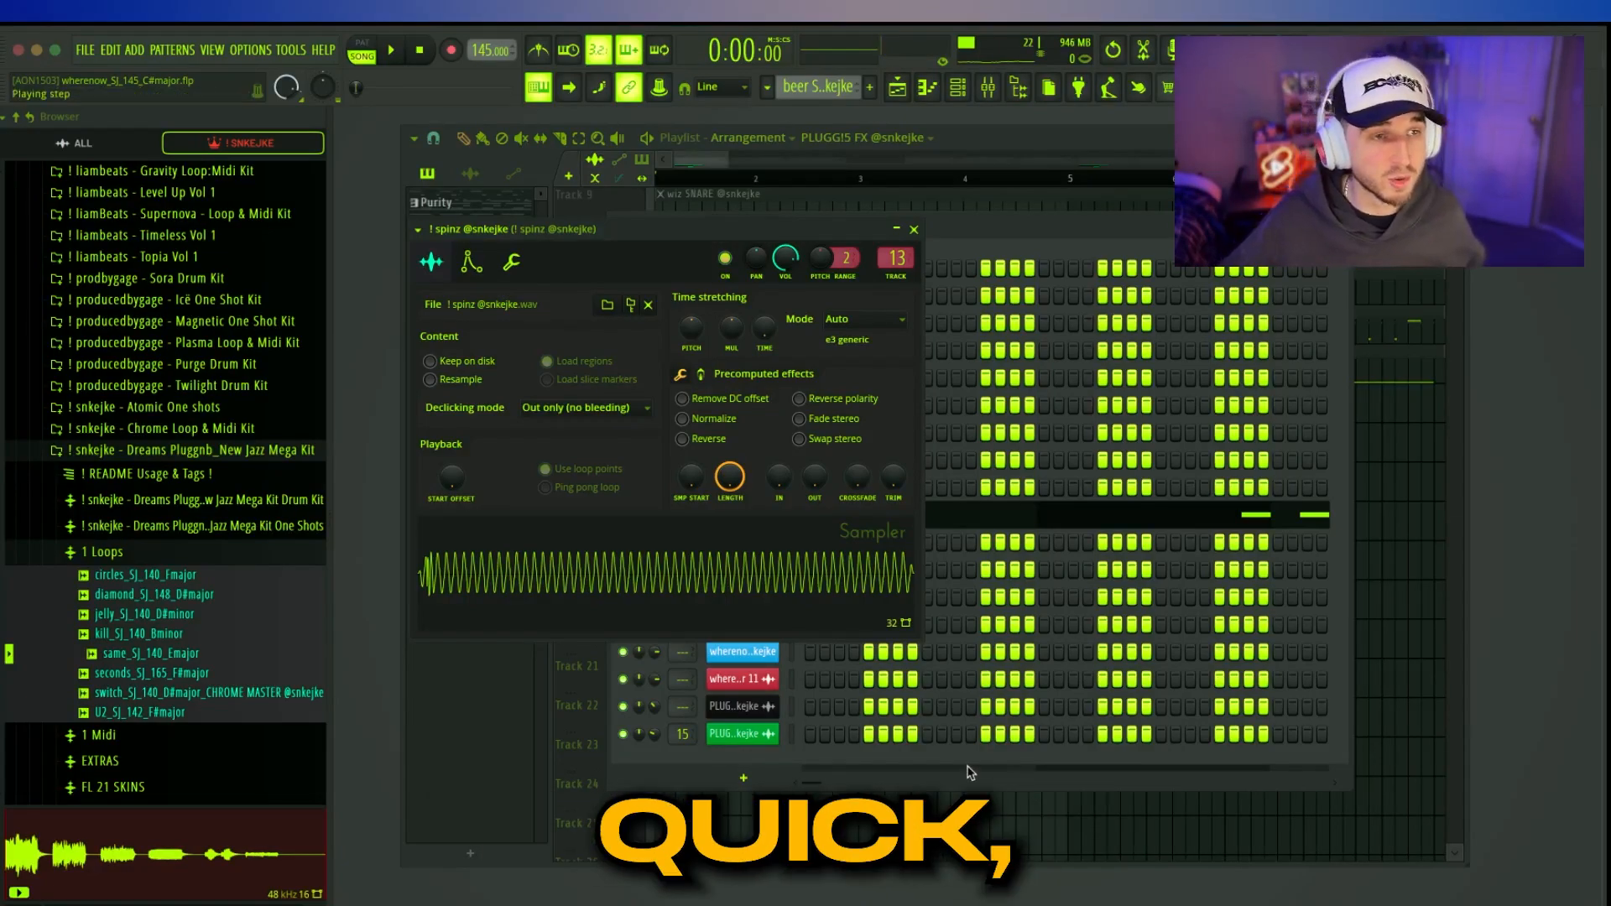
# - Raise the time-stretching pitch of the ! spinz sample and reset it to its default
pyautogui.rightClick(692, 329)
pyautogui.click(712, 348)
pyautogui.moveTo(691, 328); pyautogui.dragTo(691, 314)
pyautogui.rightClick(690, 329)
pyautogui.click(715, 346)
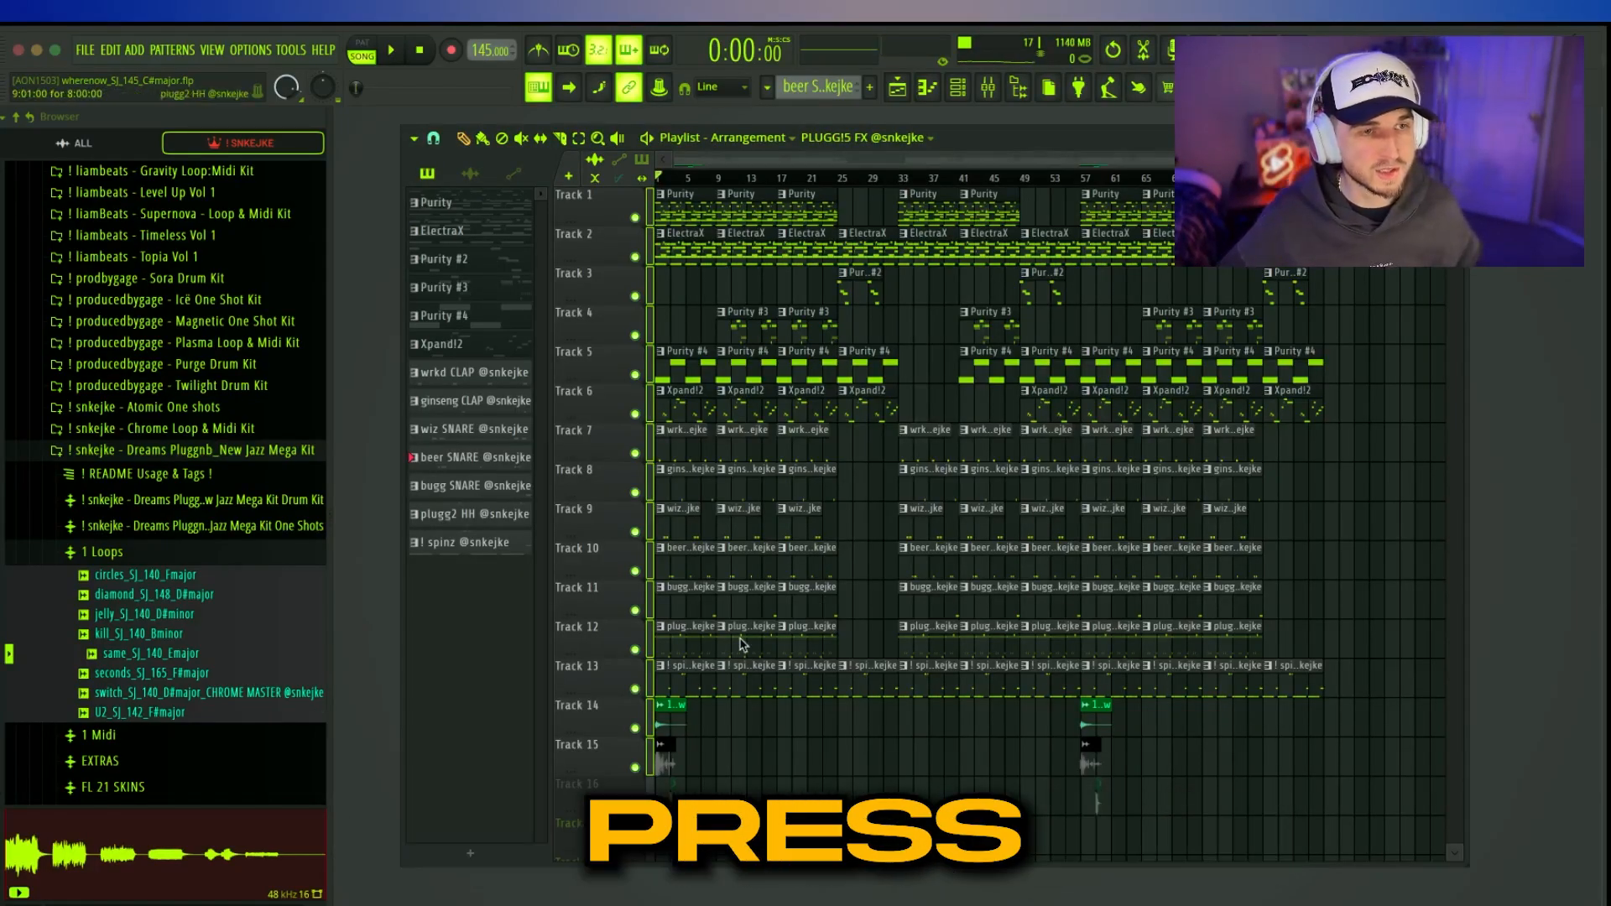
# - Examine the playlist clips up close and in full overview at several positions along the arrangement
pyautogui.scroll(10, 930, 518)
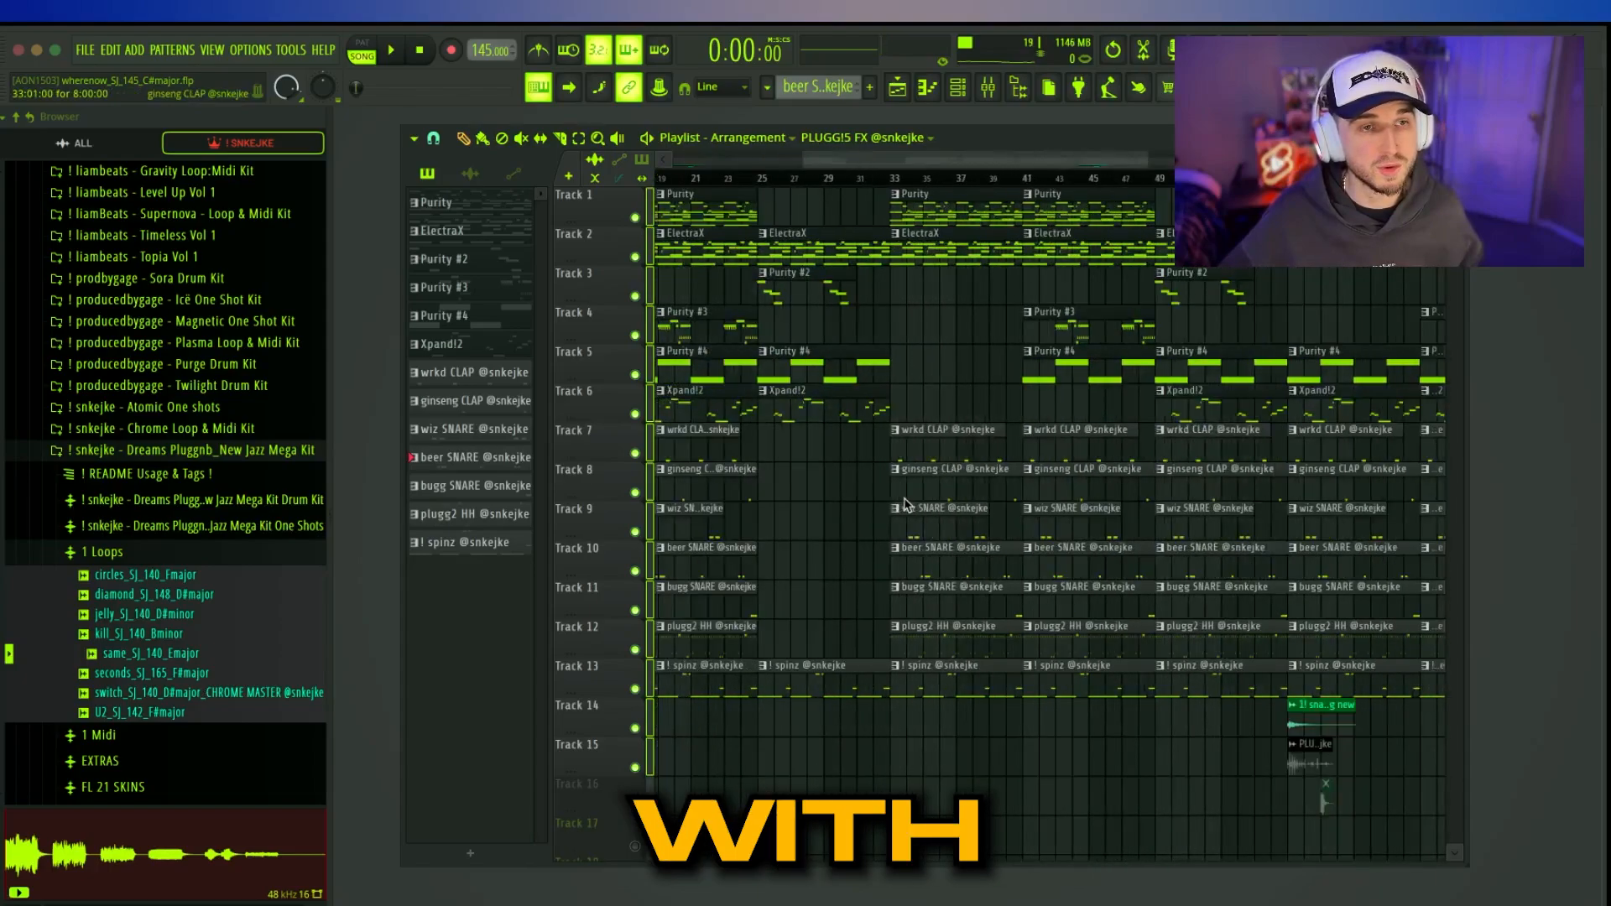
pyautogui.scroll(-5, 912, 510)
pyautogui.scroll(6, 912, 517)
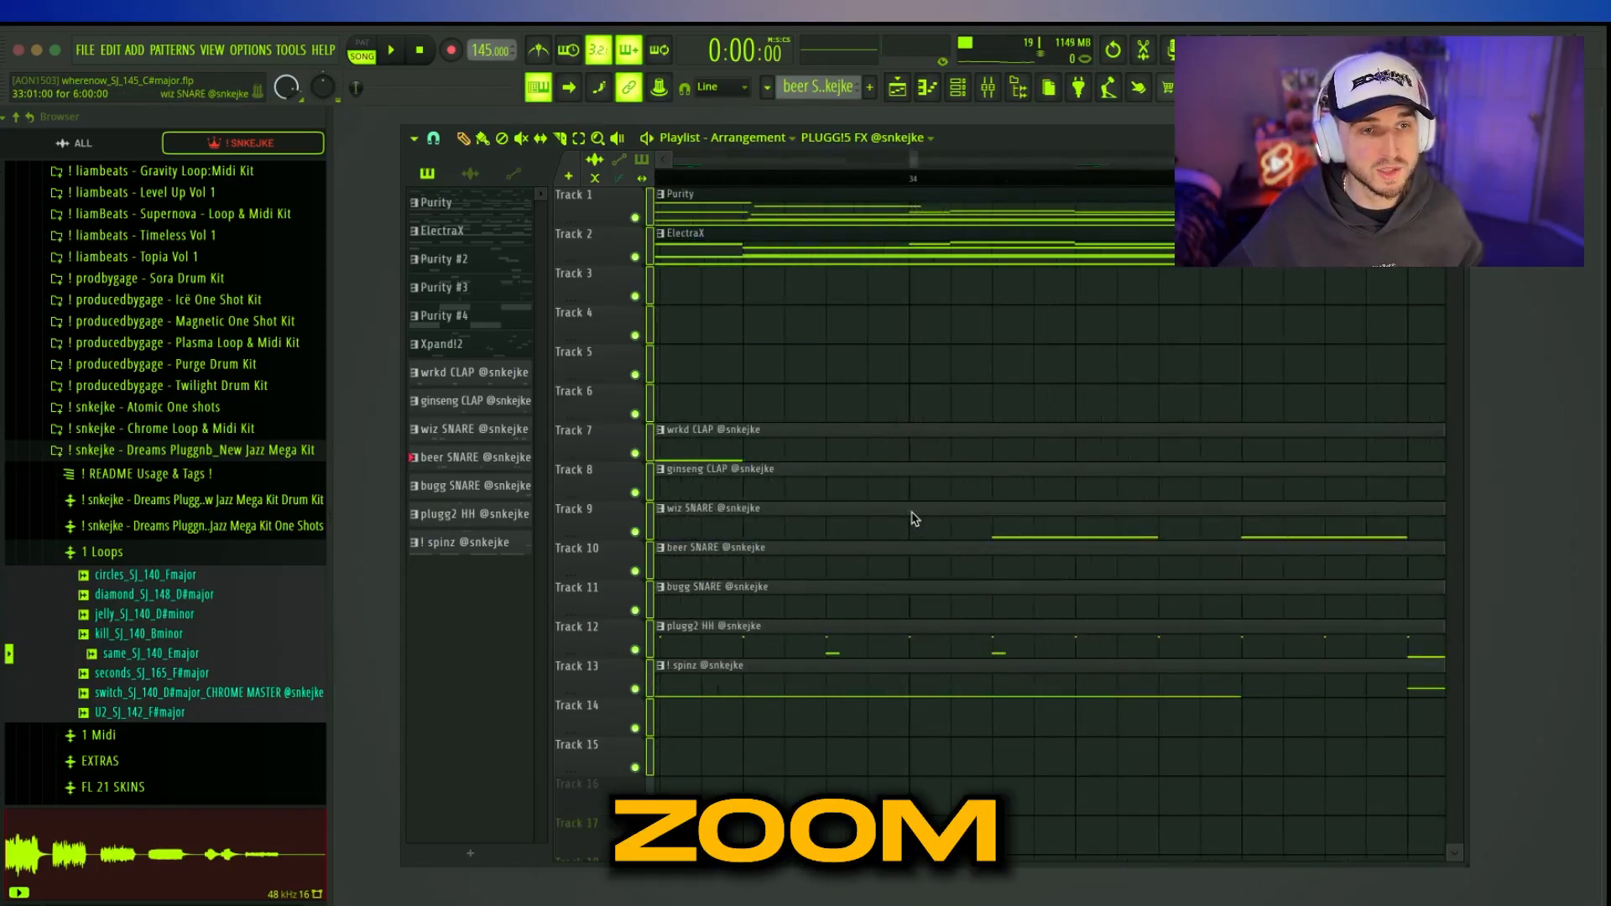
pyautogui.scroll(-4, 915, 521)
pyautogui.scroll(-5, 915, 521)
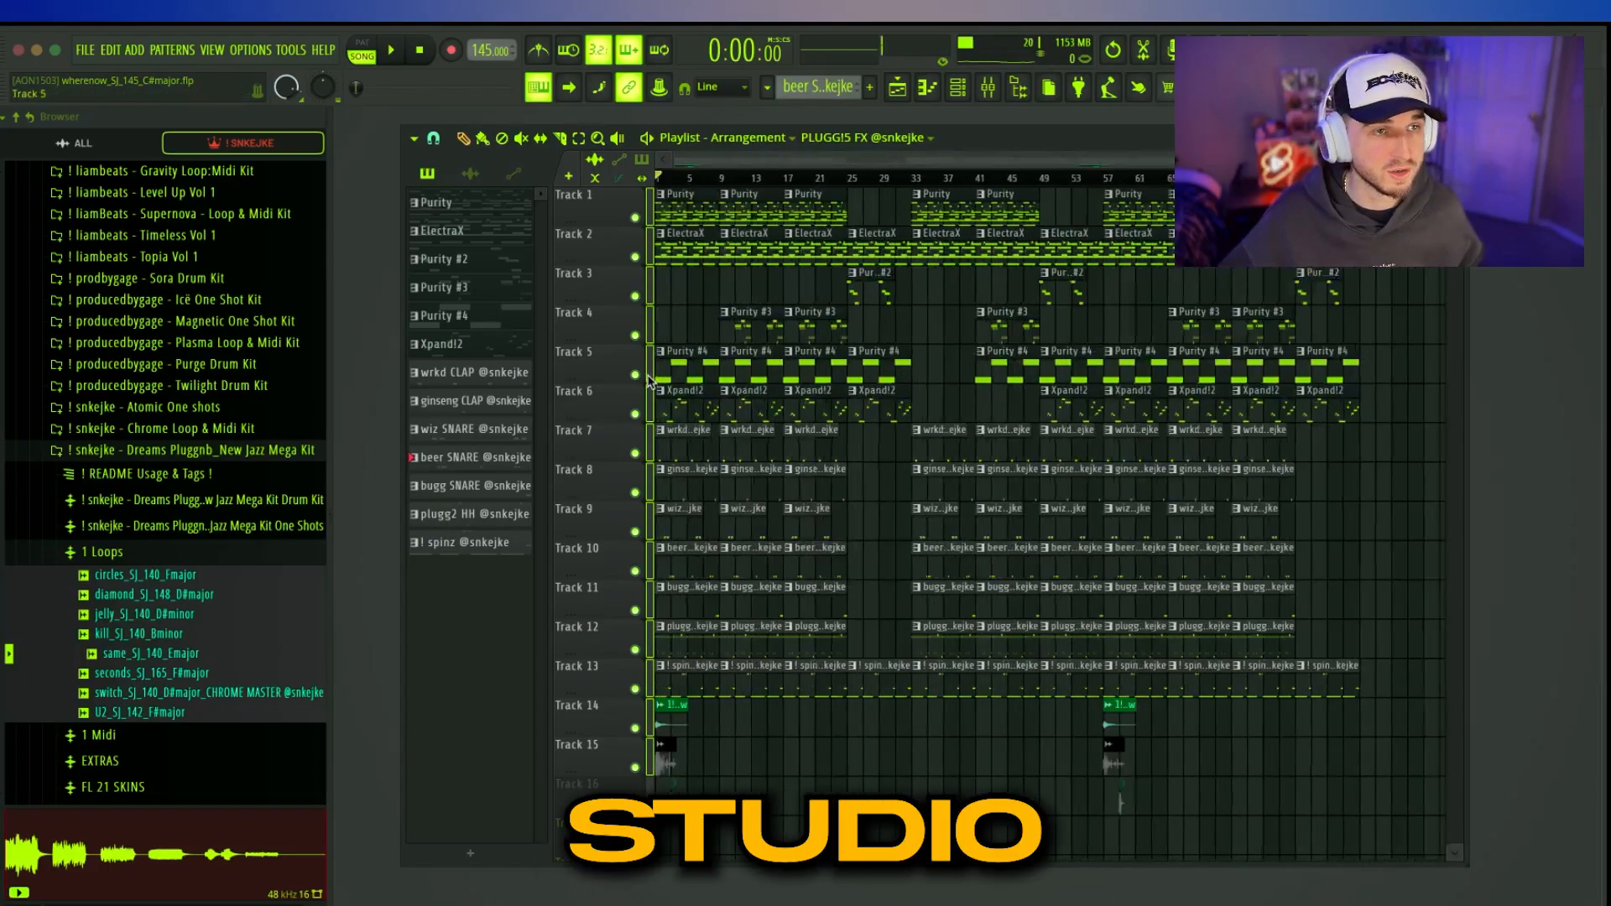
pyautogui.scroll(8, 657, 370)
pyautogui.scroll(-6, 881, 453)
pyautogui.scroll(4, 885, 453)
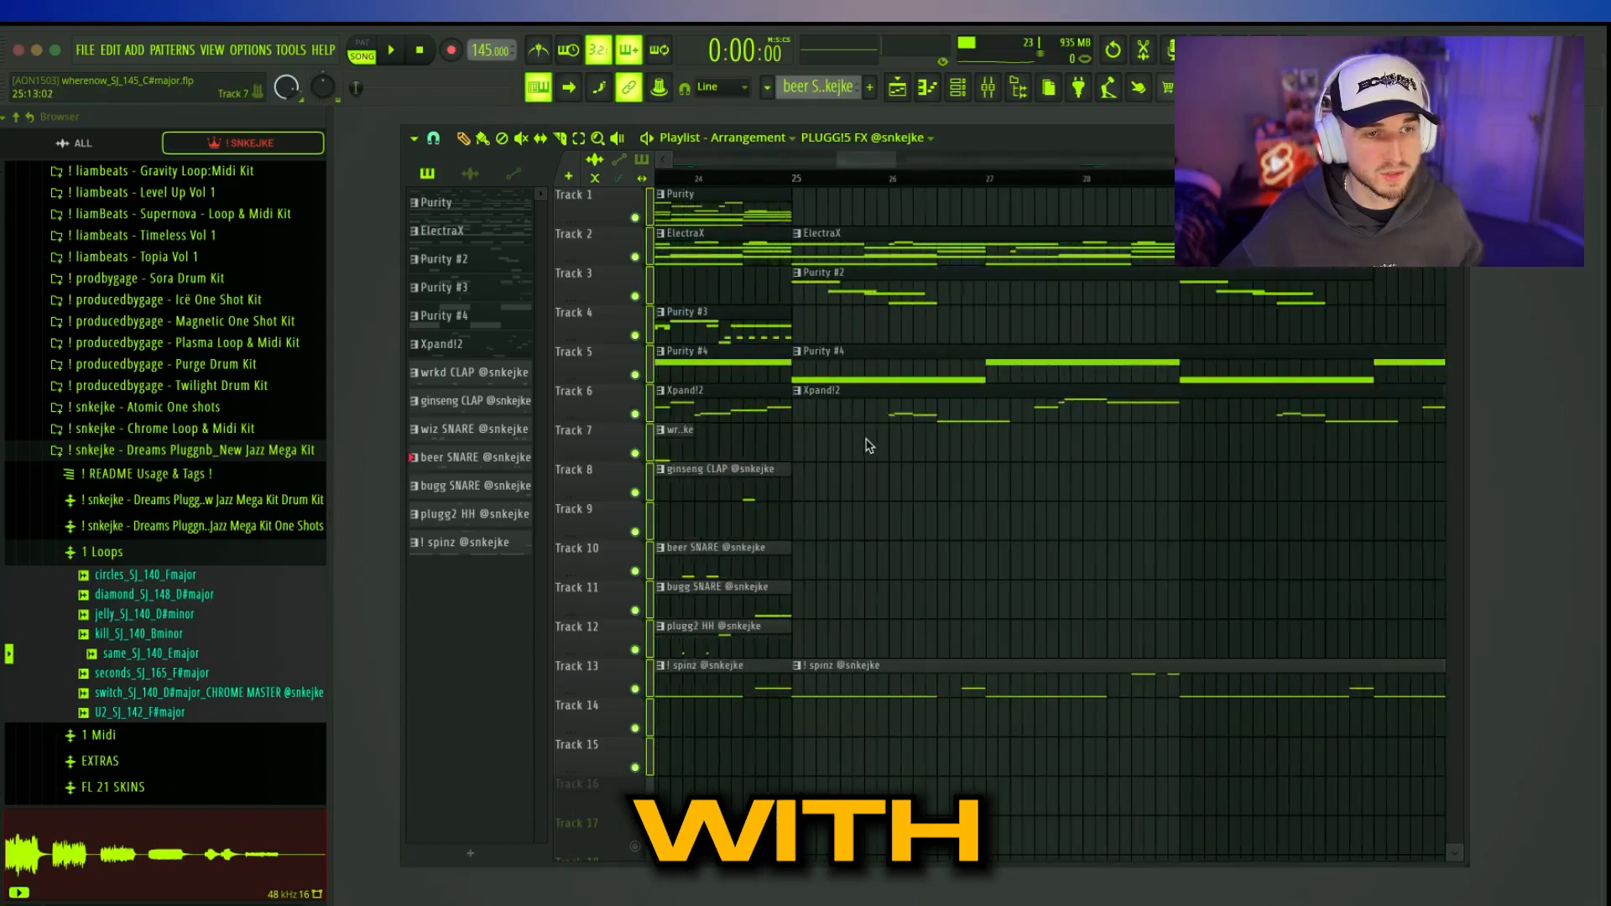
pyautogui.scroll(-2, 887, 454)
pyautogui.scroll(-2, 887, 454)
pyautogui.scroll(8, 1324, 452)
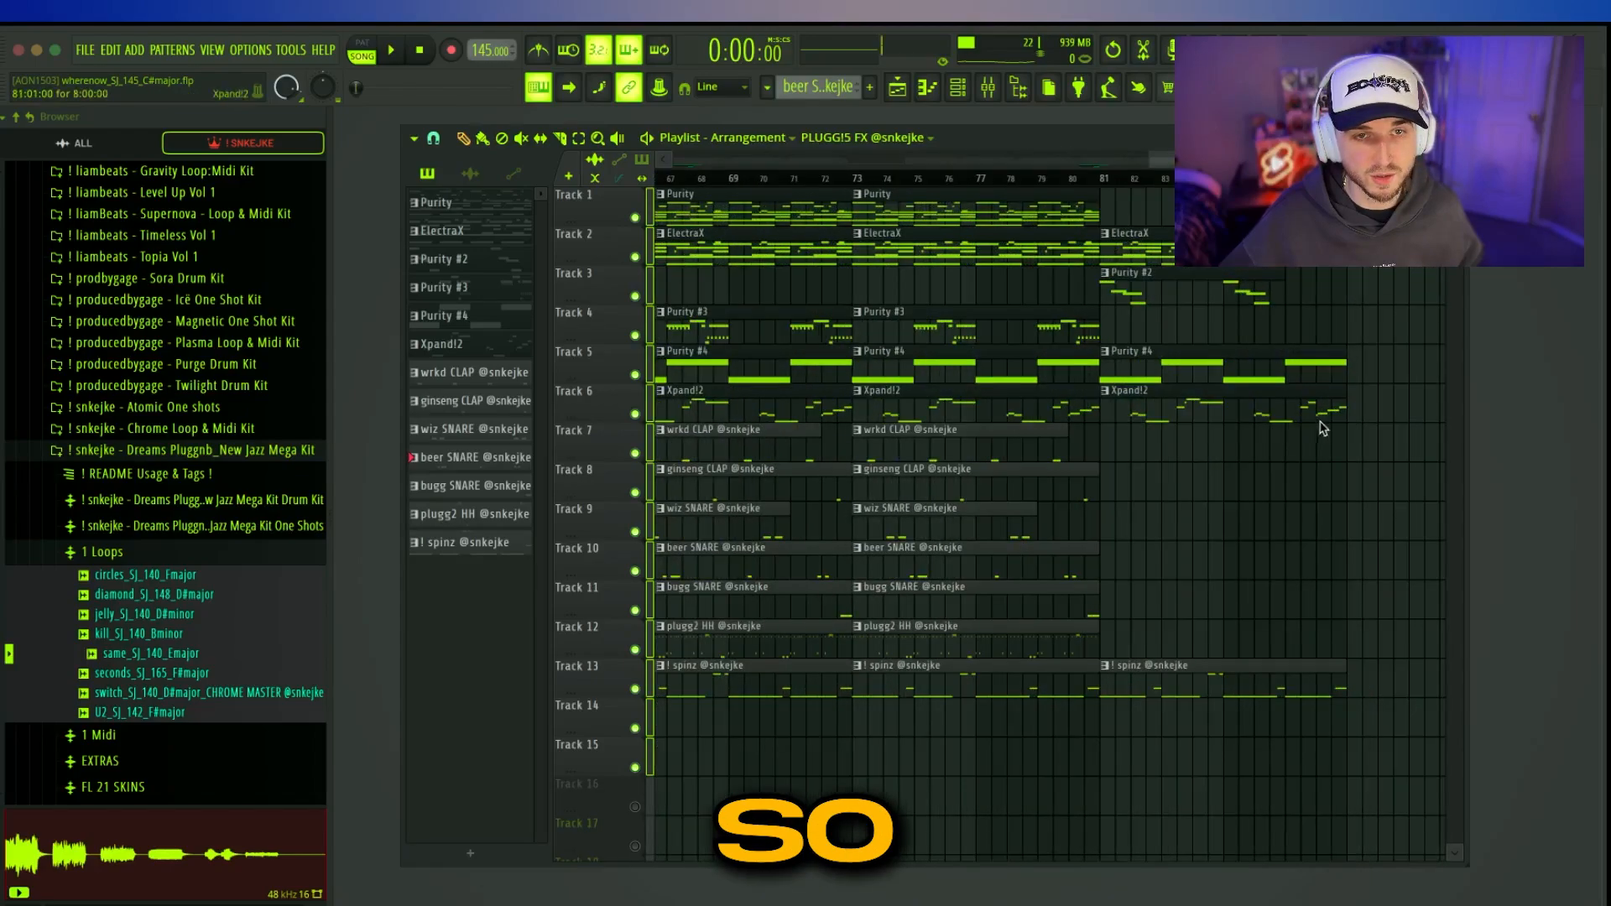
pyautogui.scroll(-8, 1324, 453)
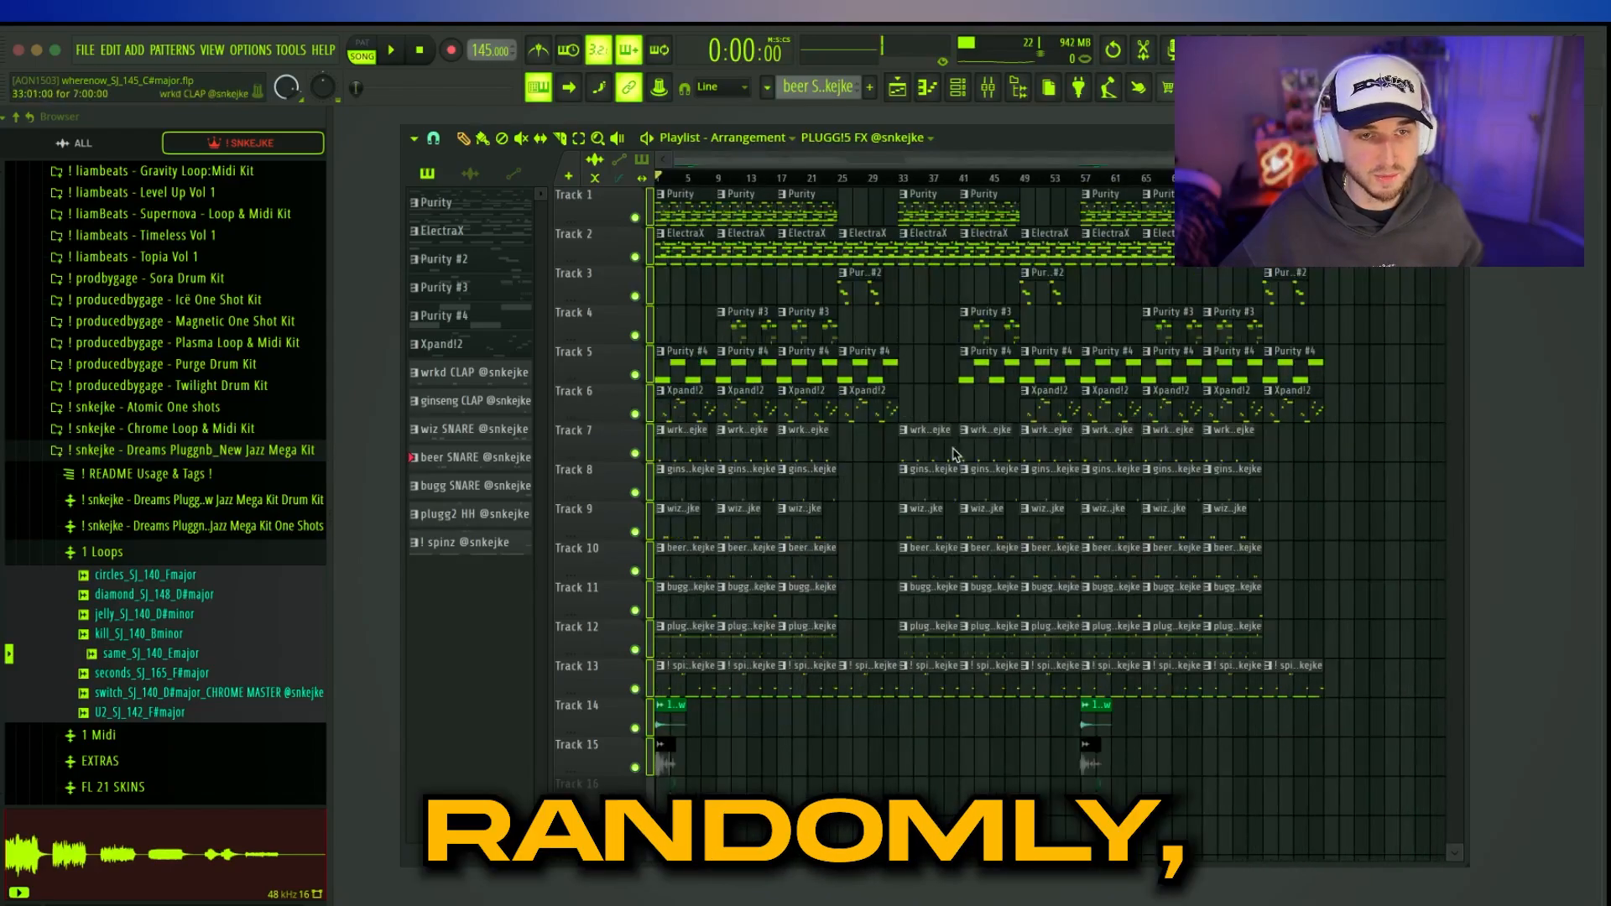
pyautogui.scroll(4, 971, 457)
pyautogui.scroll(2, 969, 458)
pyautogui.scroll(-6, 965, 460)
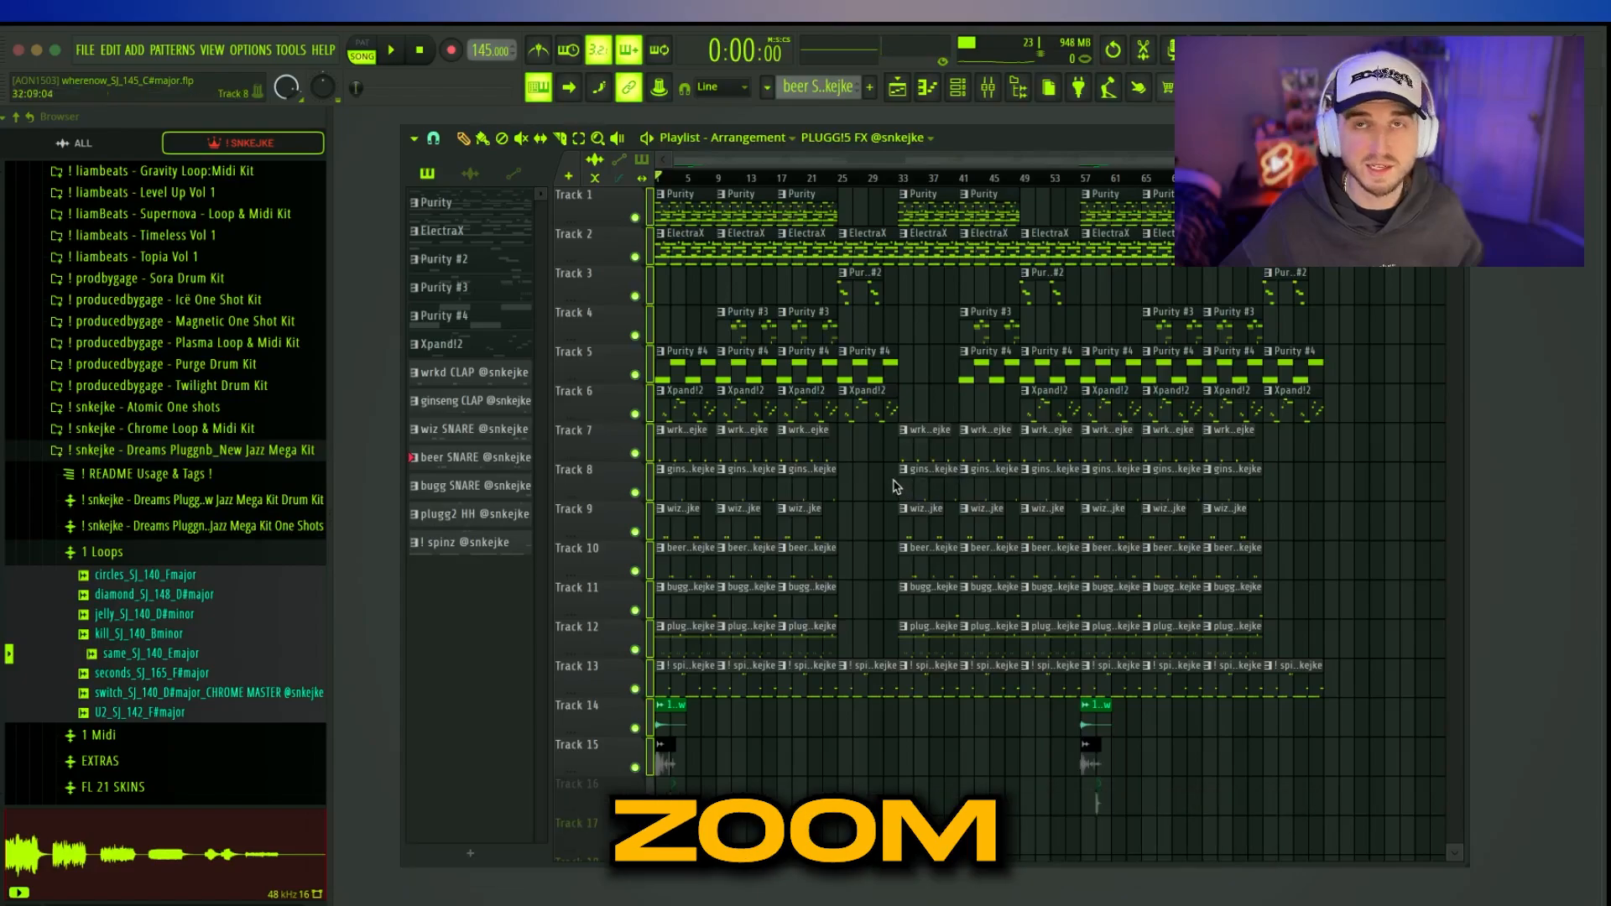
pyautogui.scroll(4, 866, 501)
pyautogui.scroll(-4, 868, 504)
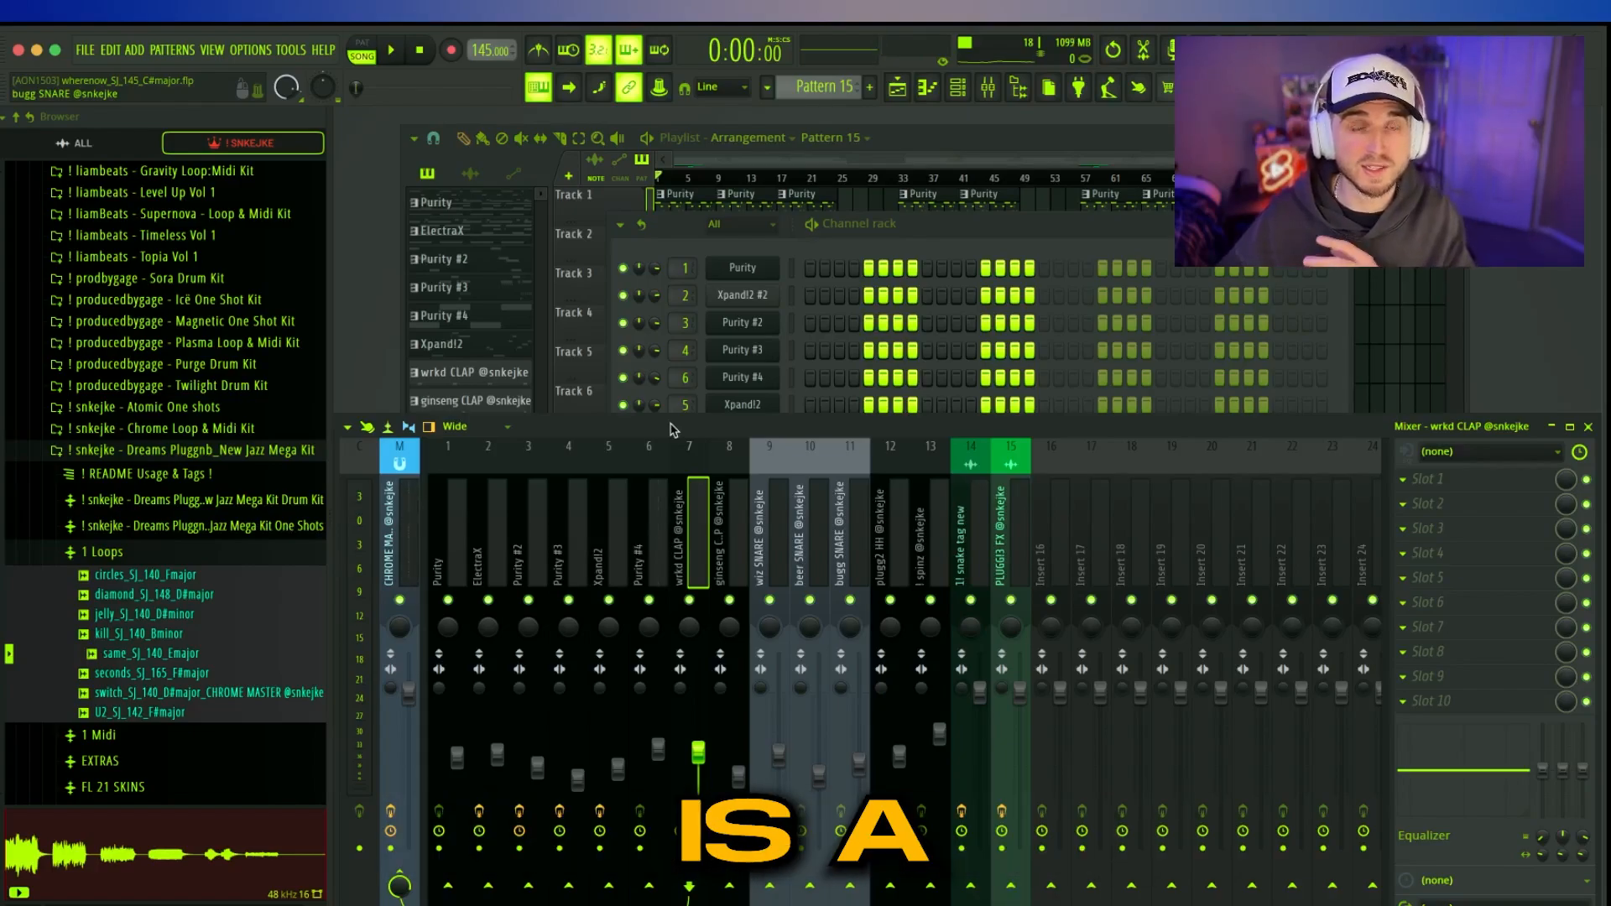
# - Create a new pattern from the playlist, view its color choices, and accept its default name and color
pyautogui.click(602, 200)
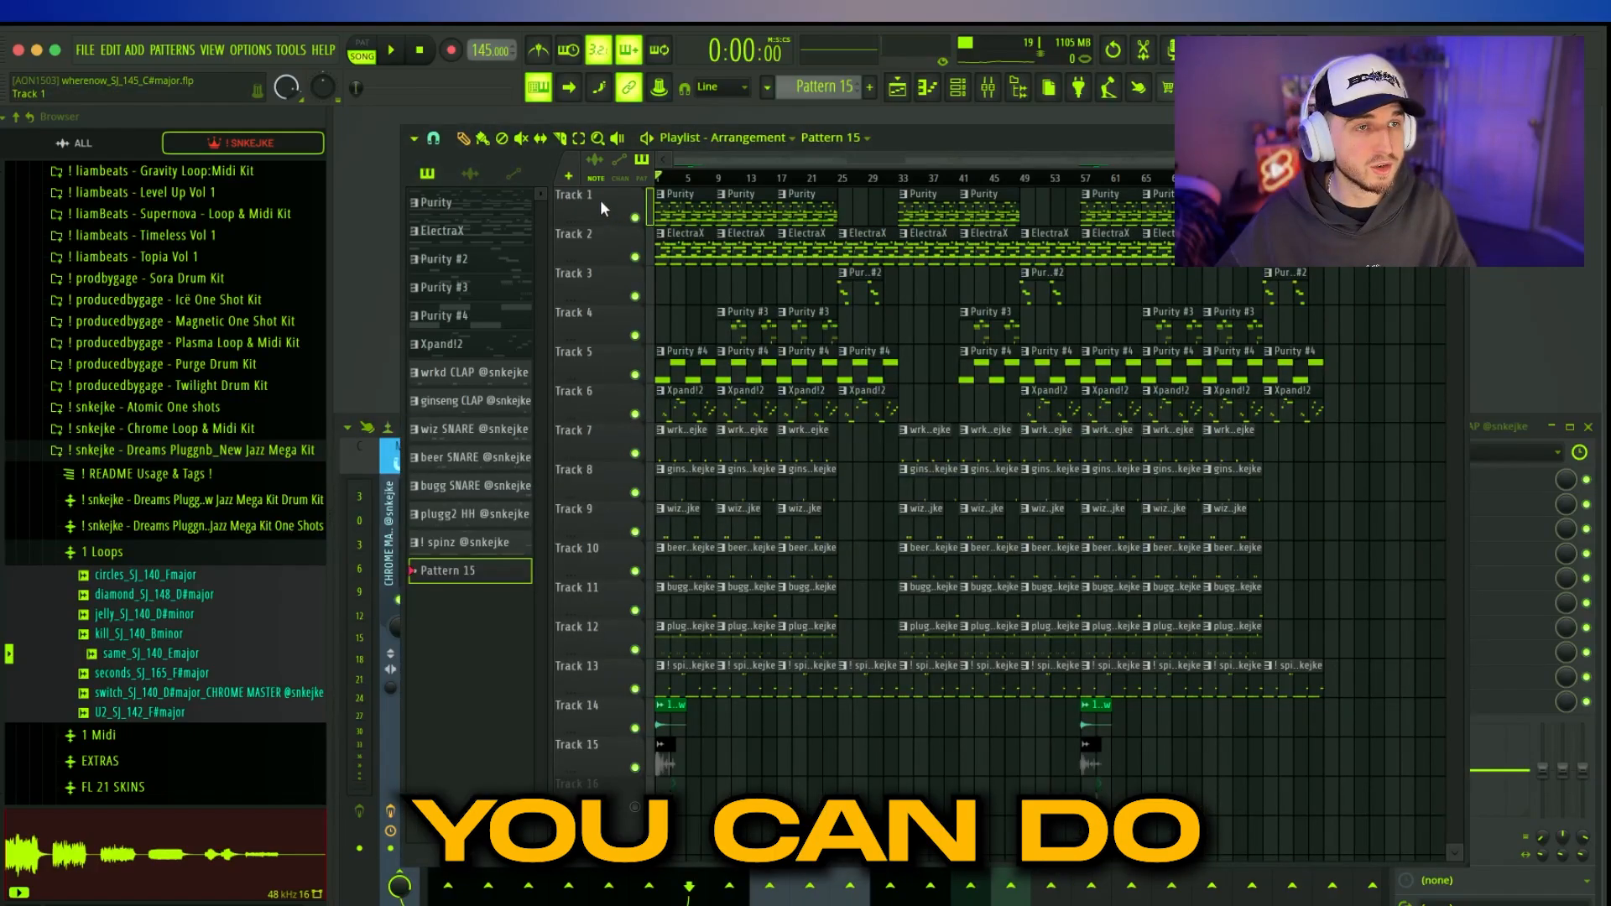
pyautogui.press('F4')
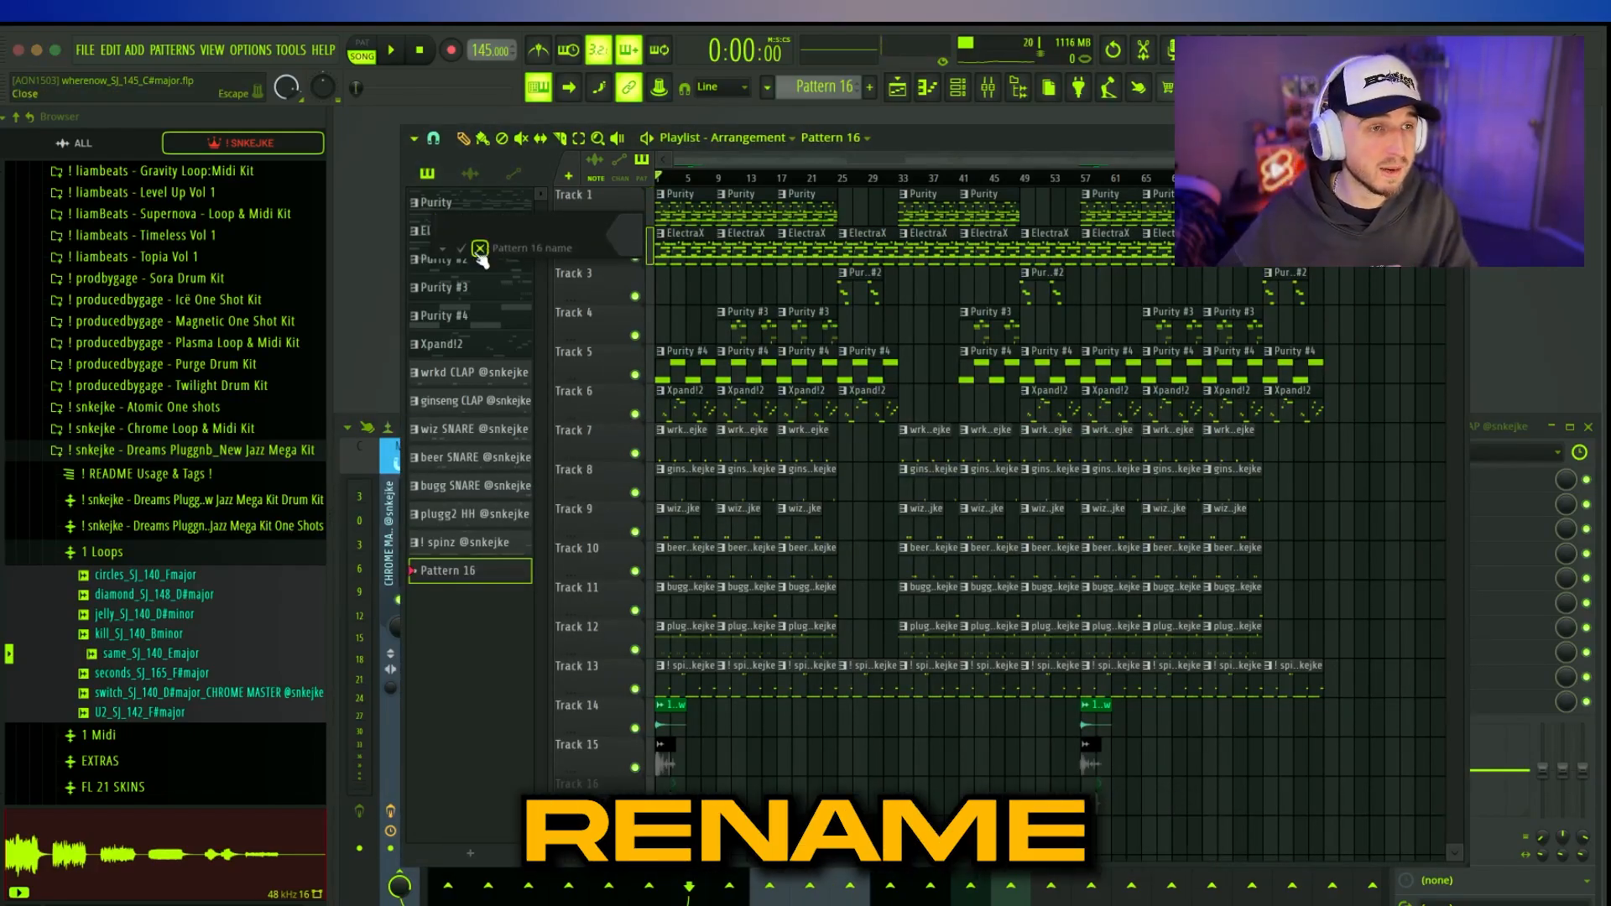
pyautogui.click(631, 241)
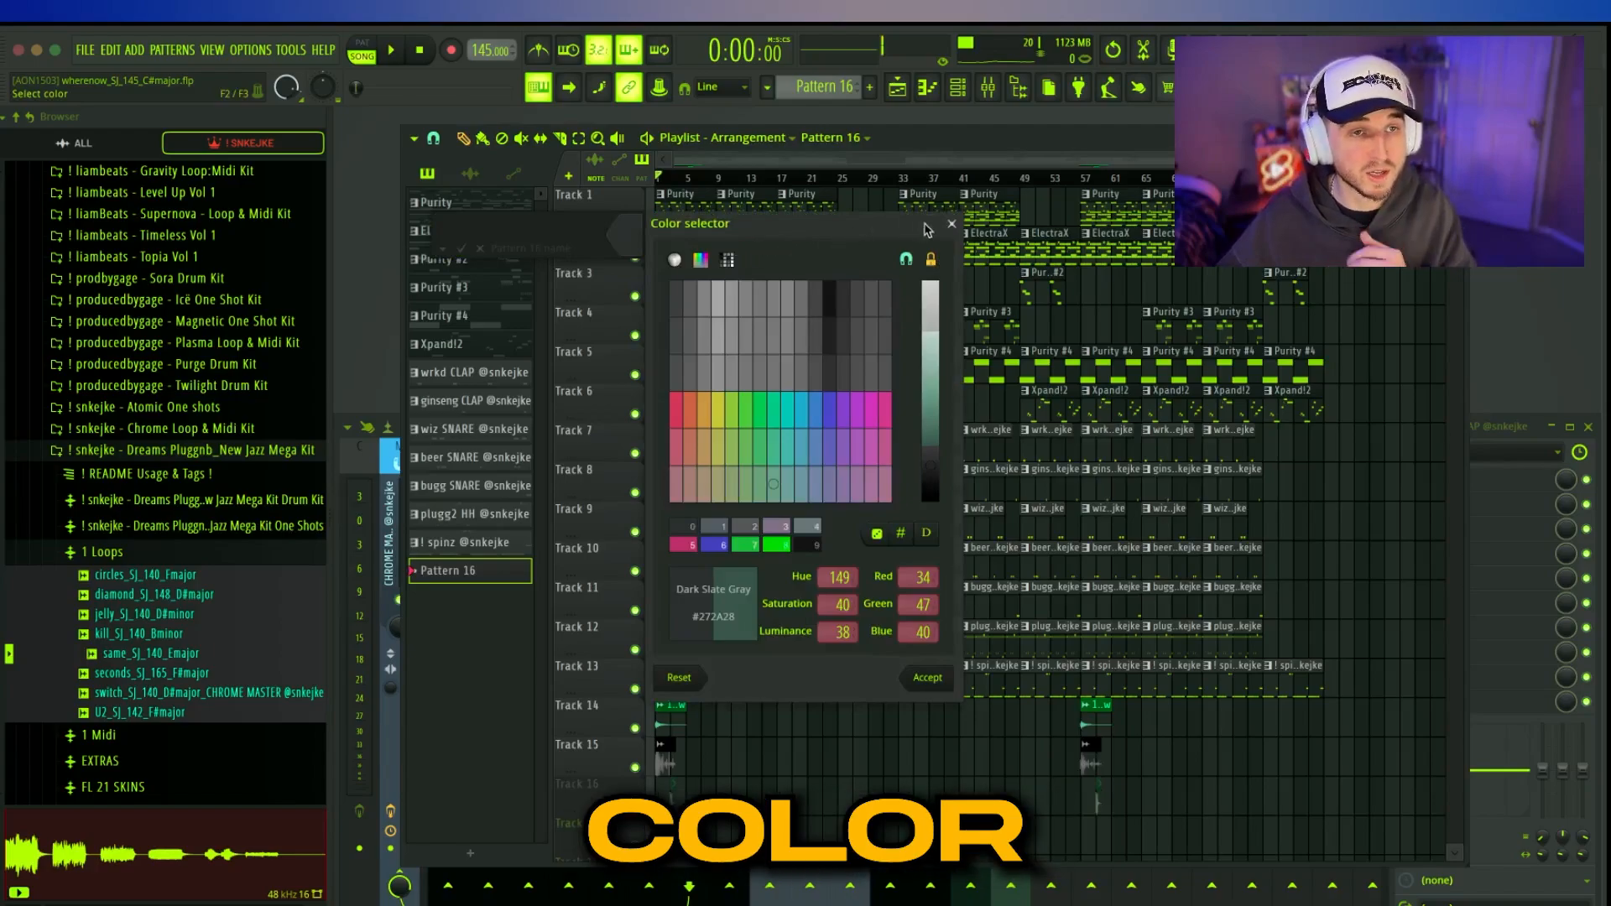
pyautogui.click(952, 224)
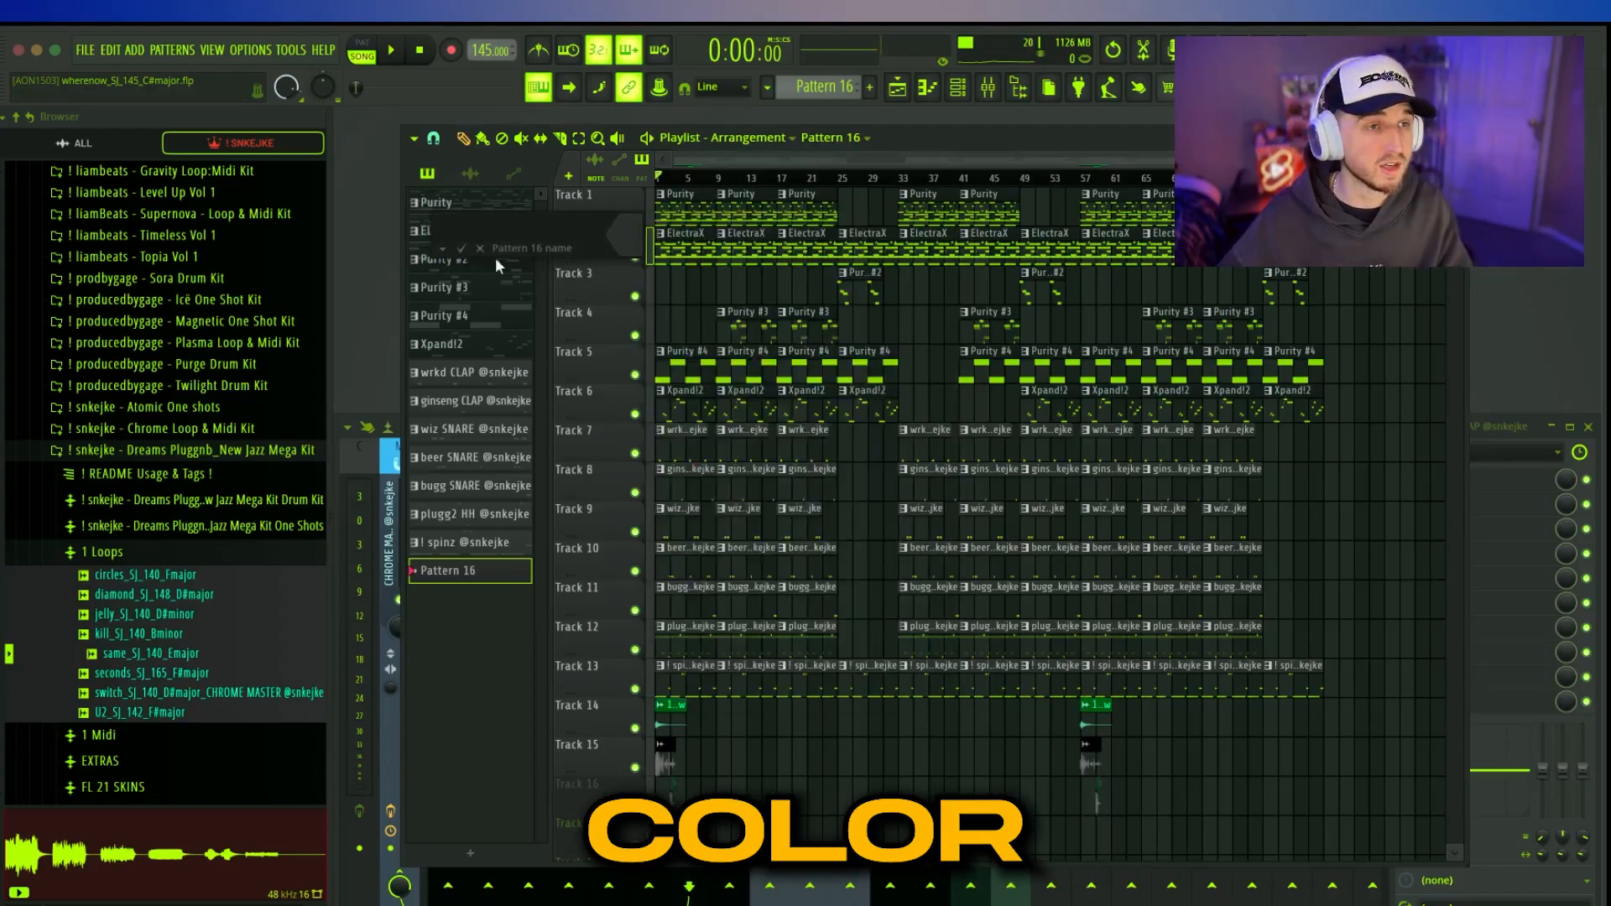
pyautogui.click(462, 248)
# - Select the Xpand!2 track in the mixer and start creating another new pattern
pyautogui.click(989, 88)
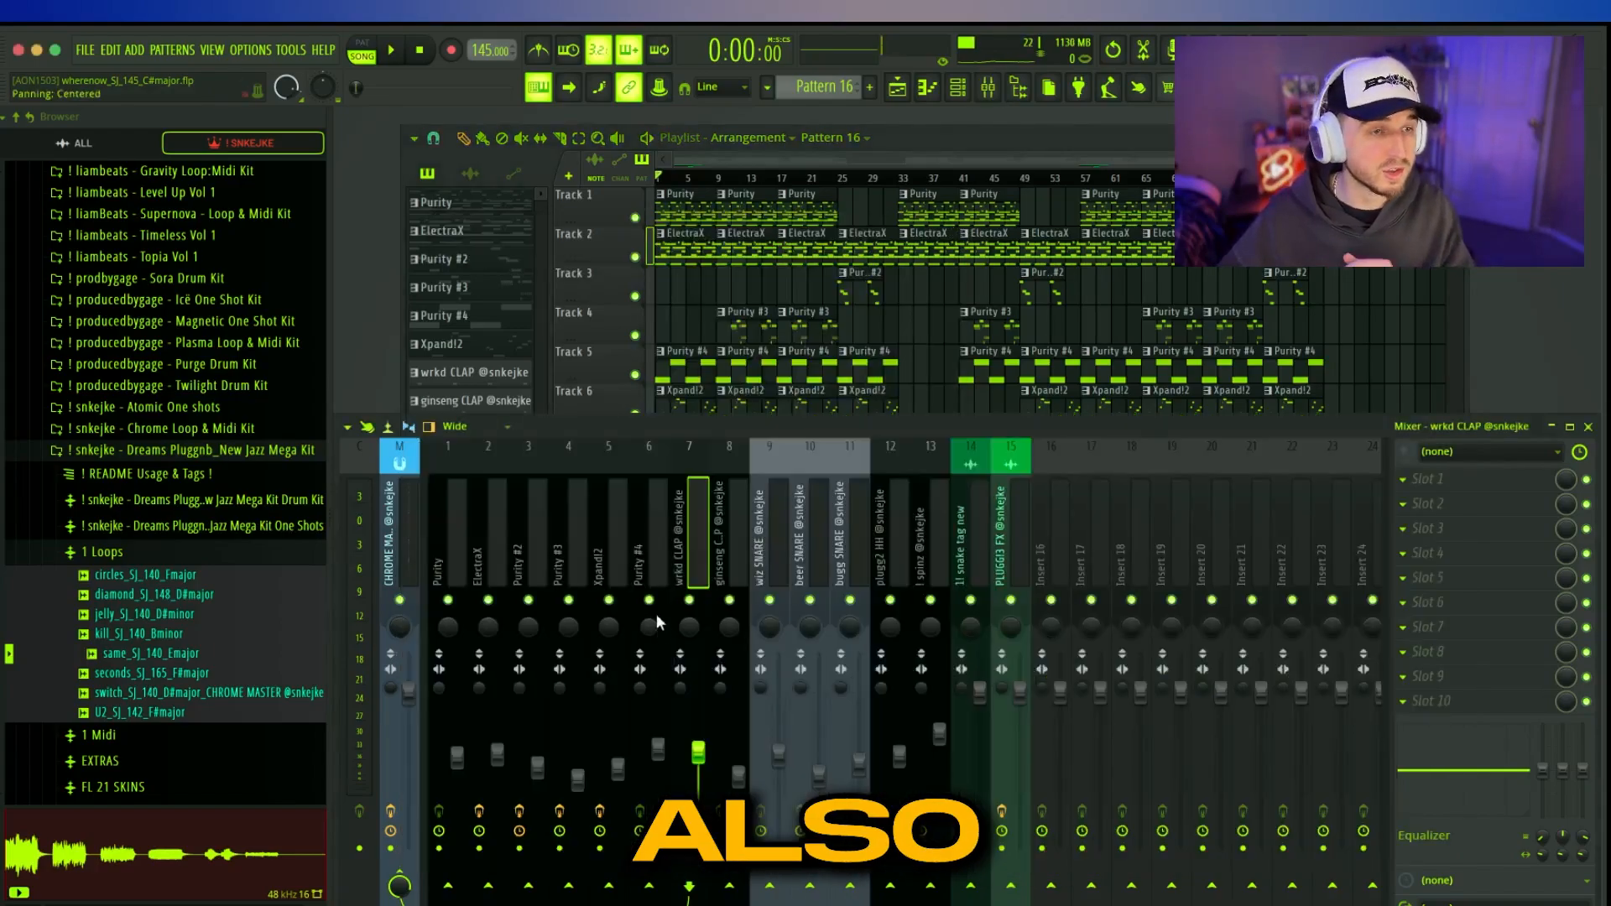
pyautogui.click(609, 458)
pyautogui.press('F4')
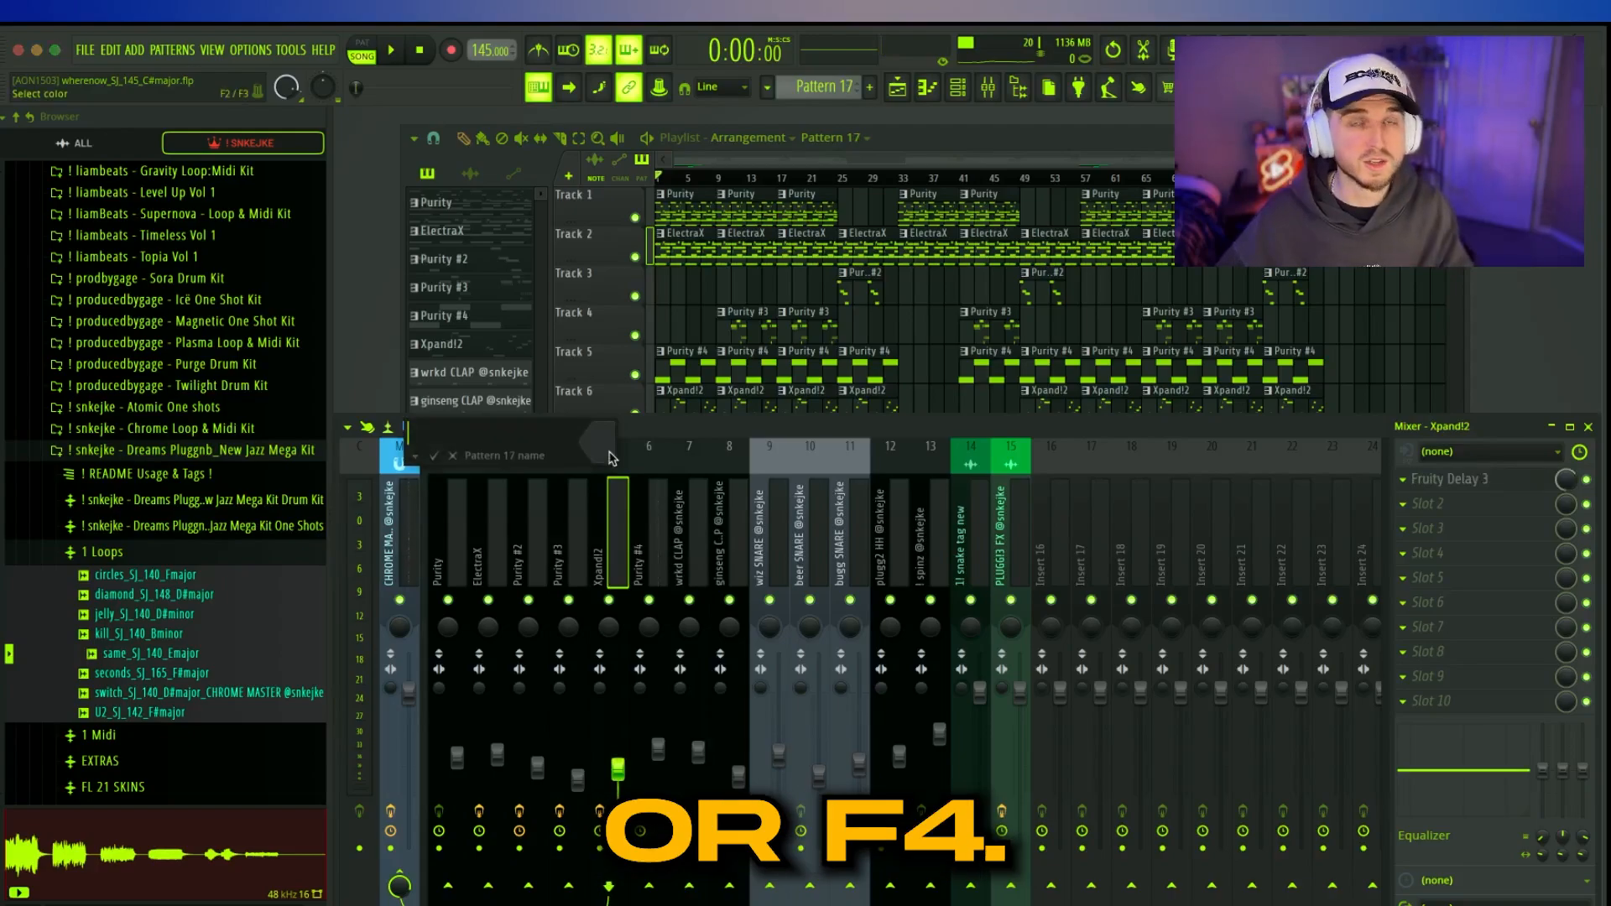